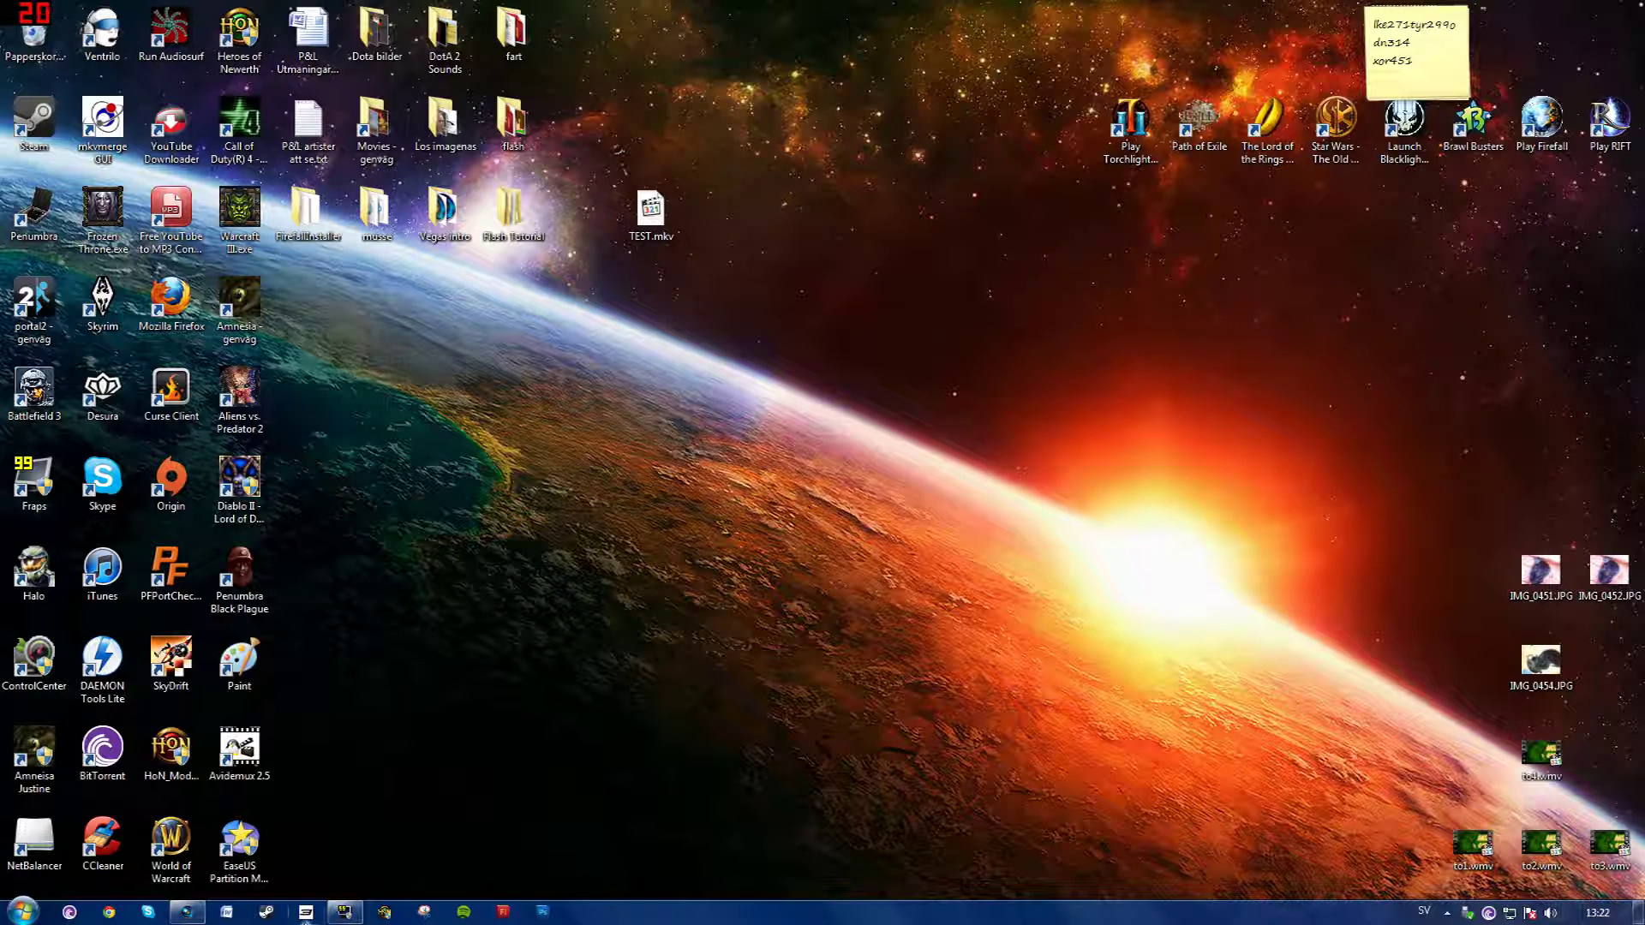
Add Desktop\TEST.mkv as a conversion job in mkv2vob
click(306, 914)
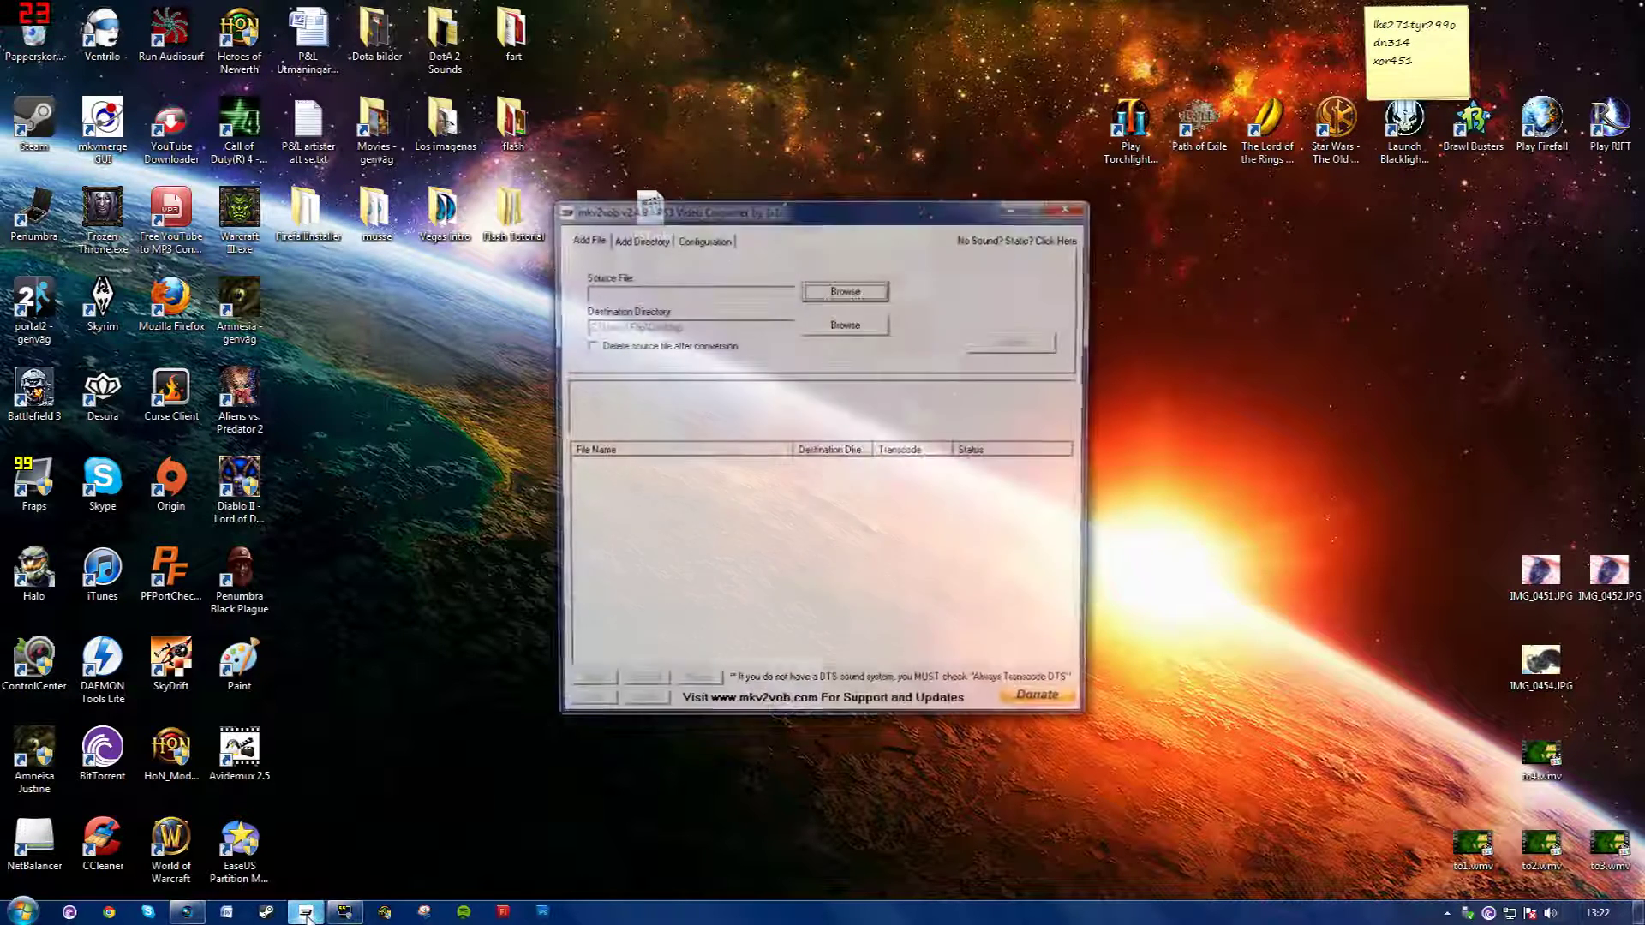
click(846, 291)
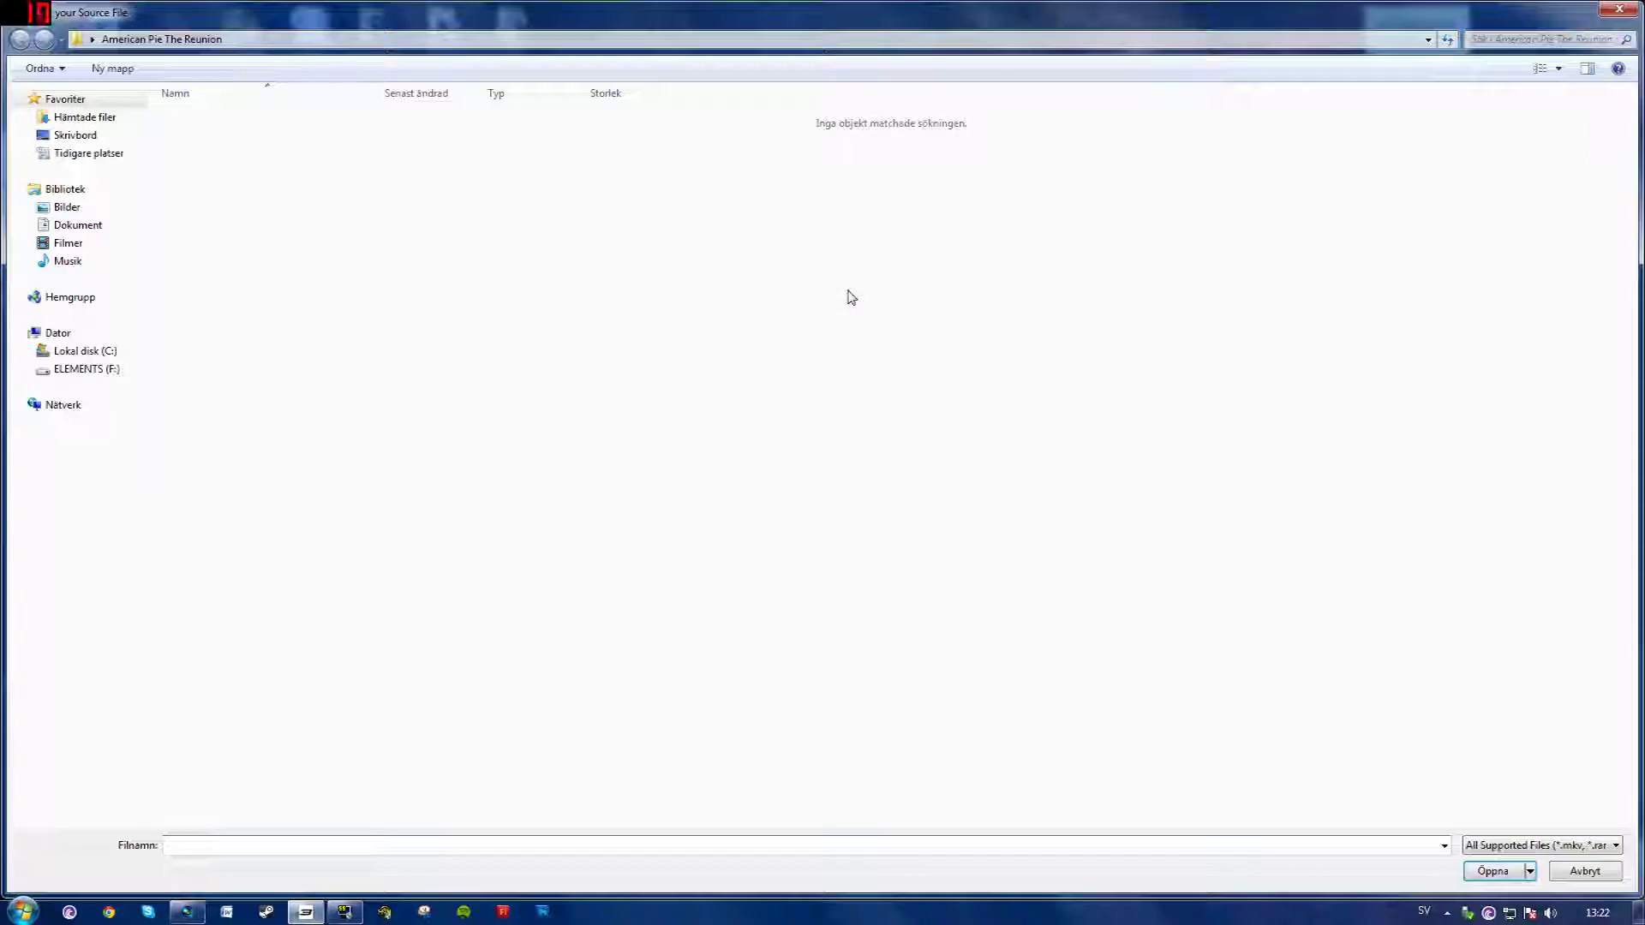
click(77, 135)
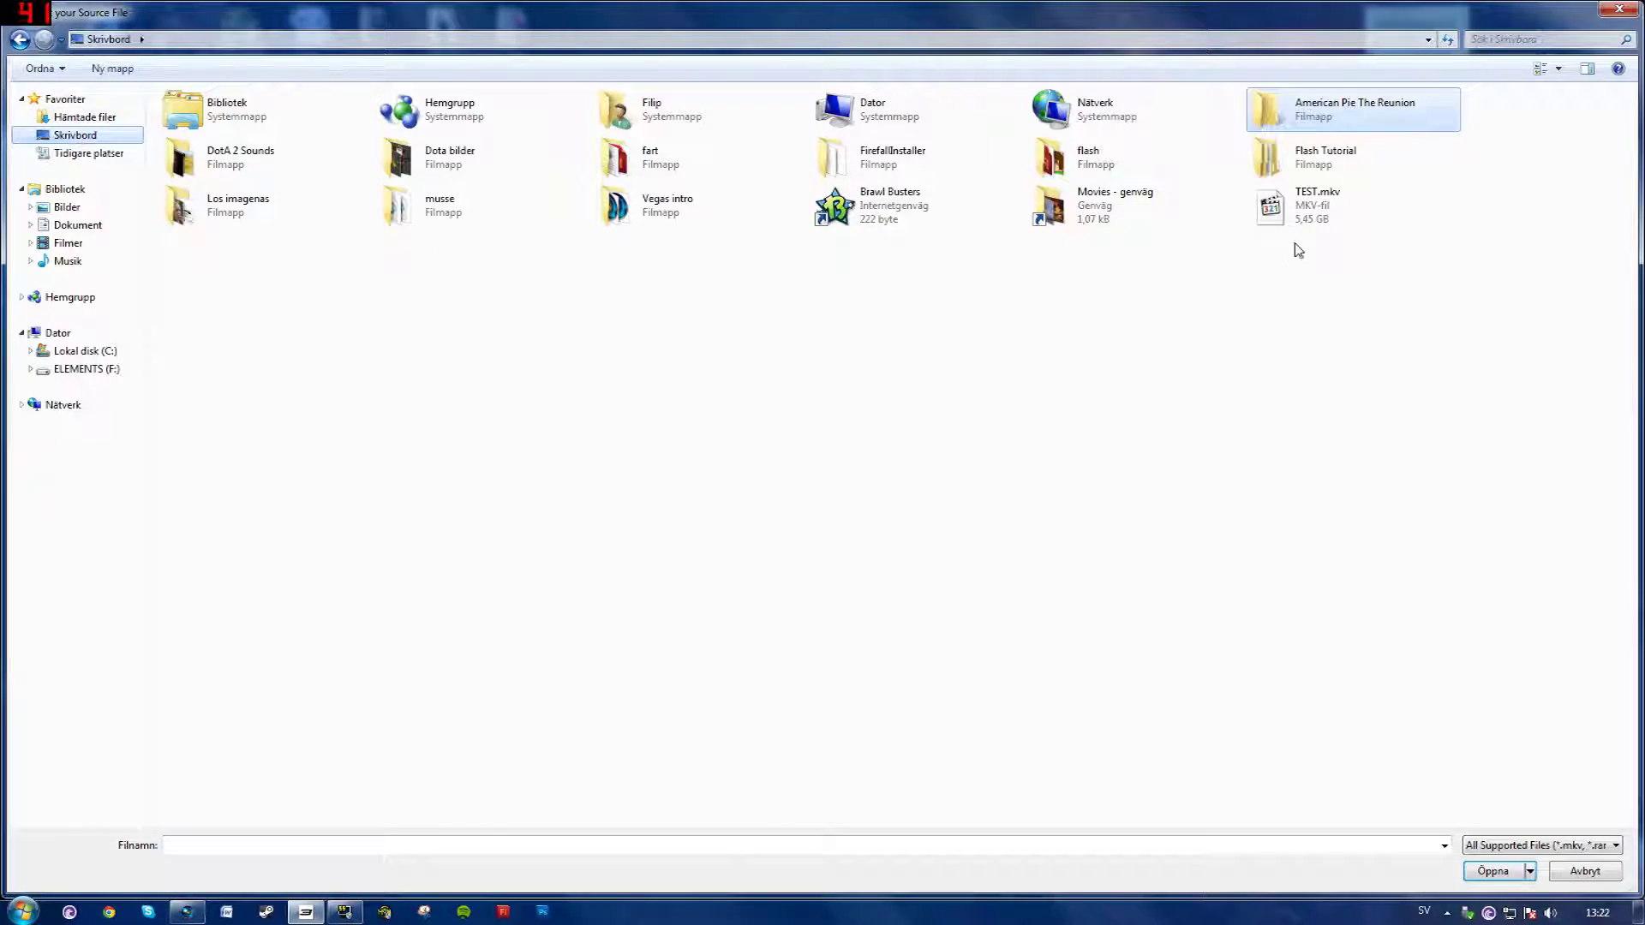
double_click(1297, 202)
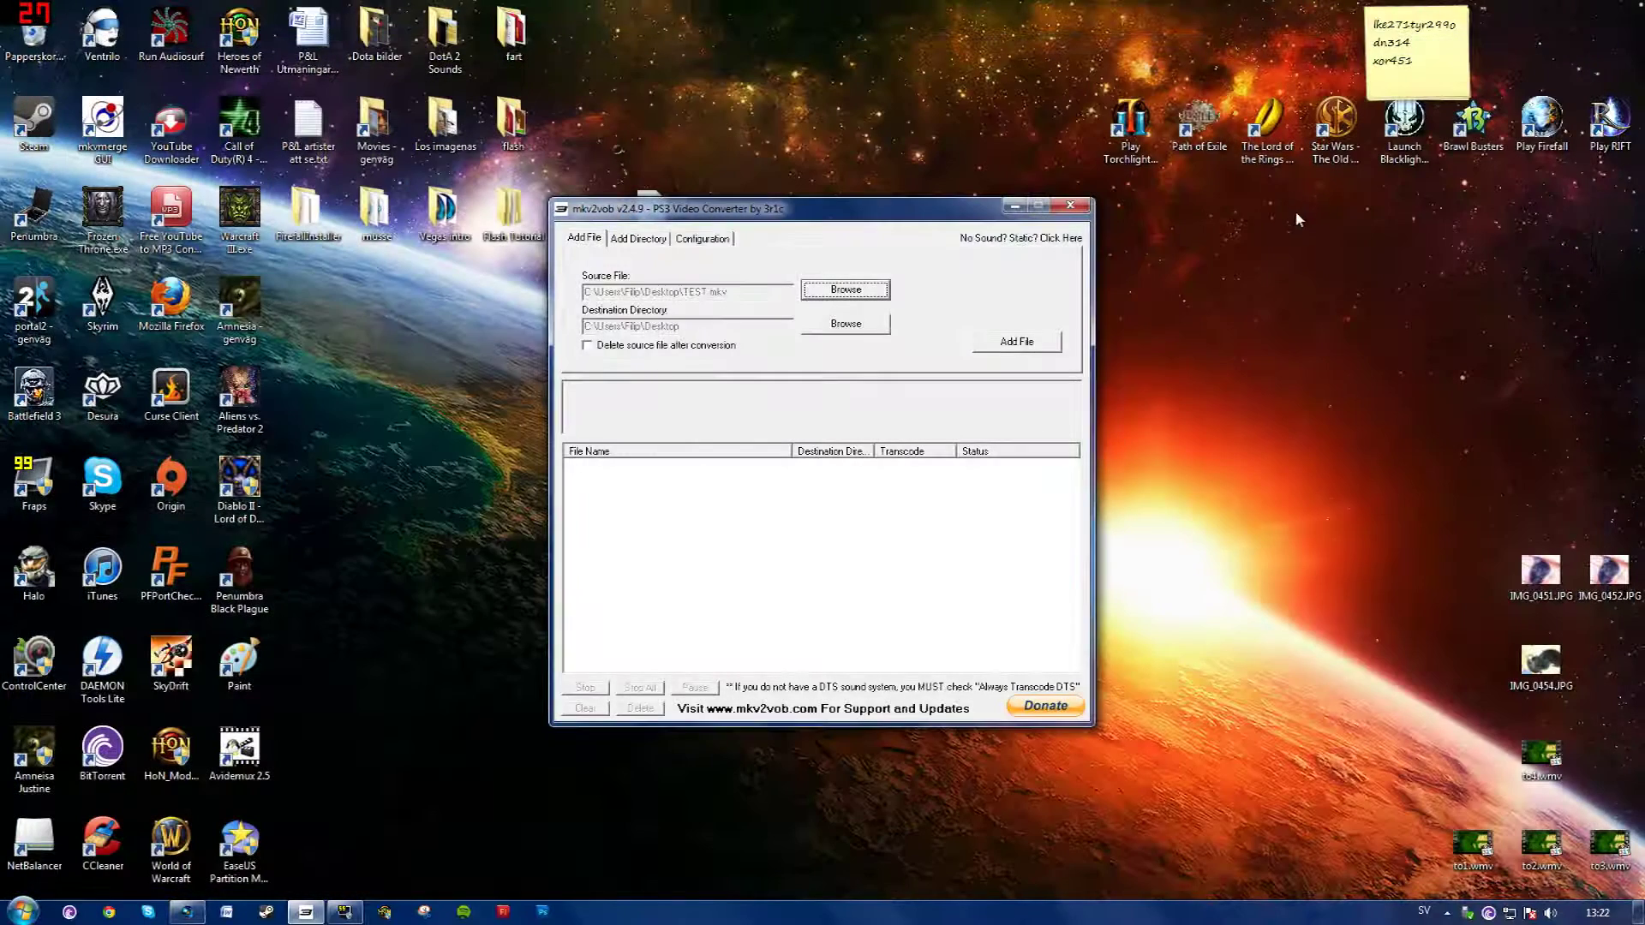
click(1036, 343)
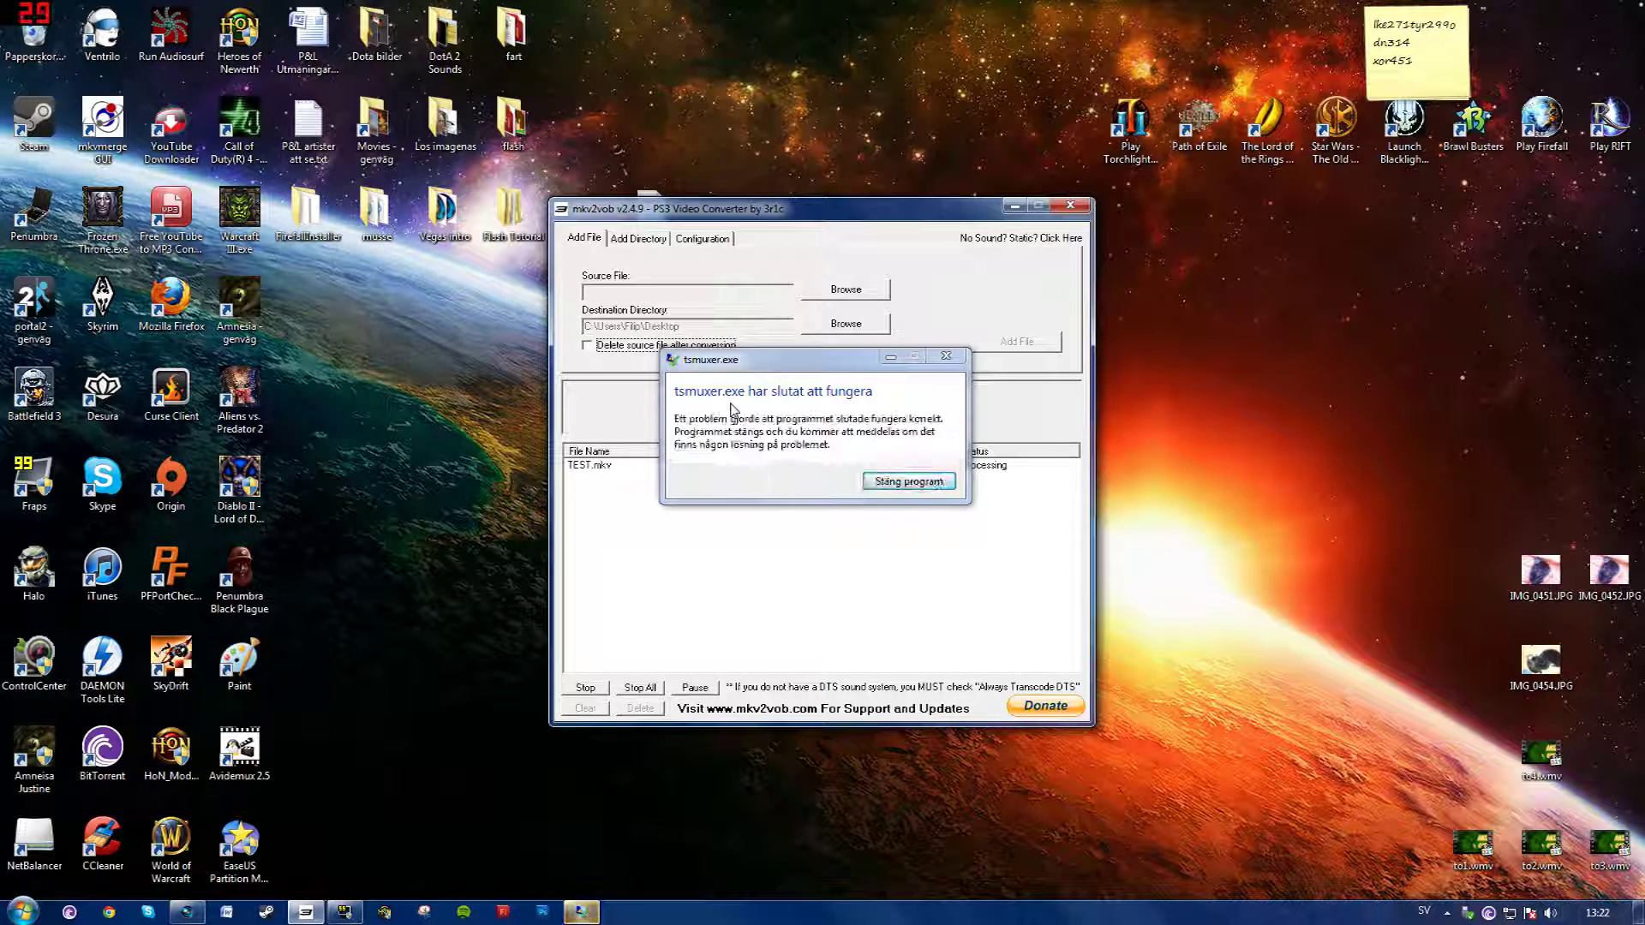
Dismiss the tsMuxer crash, quit mkv2vob confirming Ja, and launch mkvmerge GUI
click(876, 482)
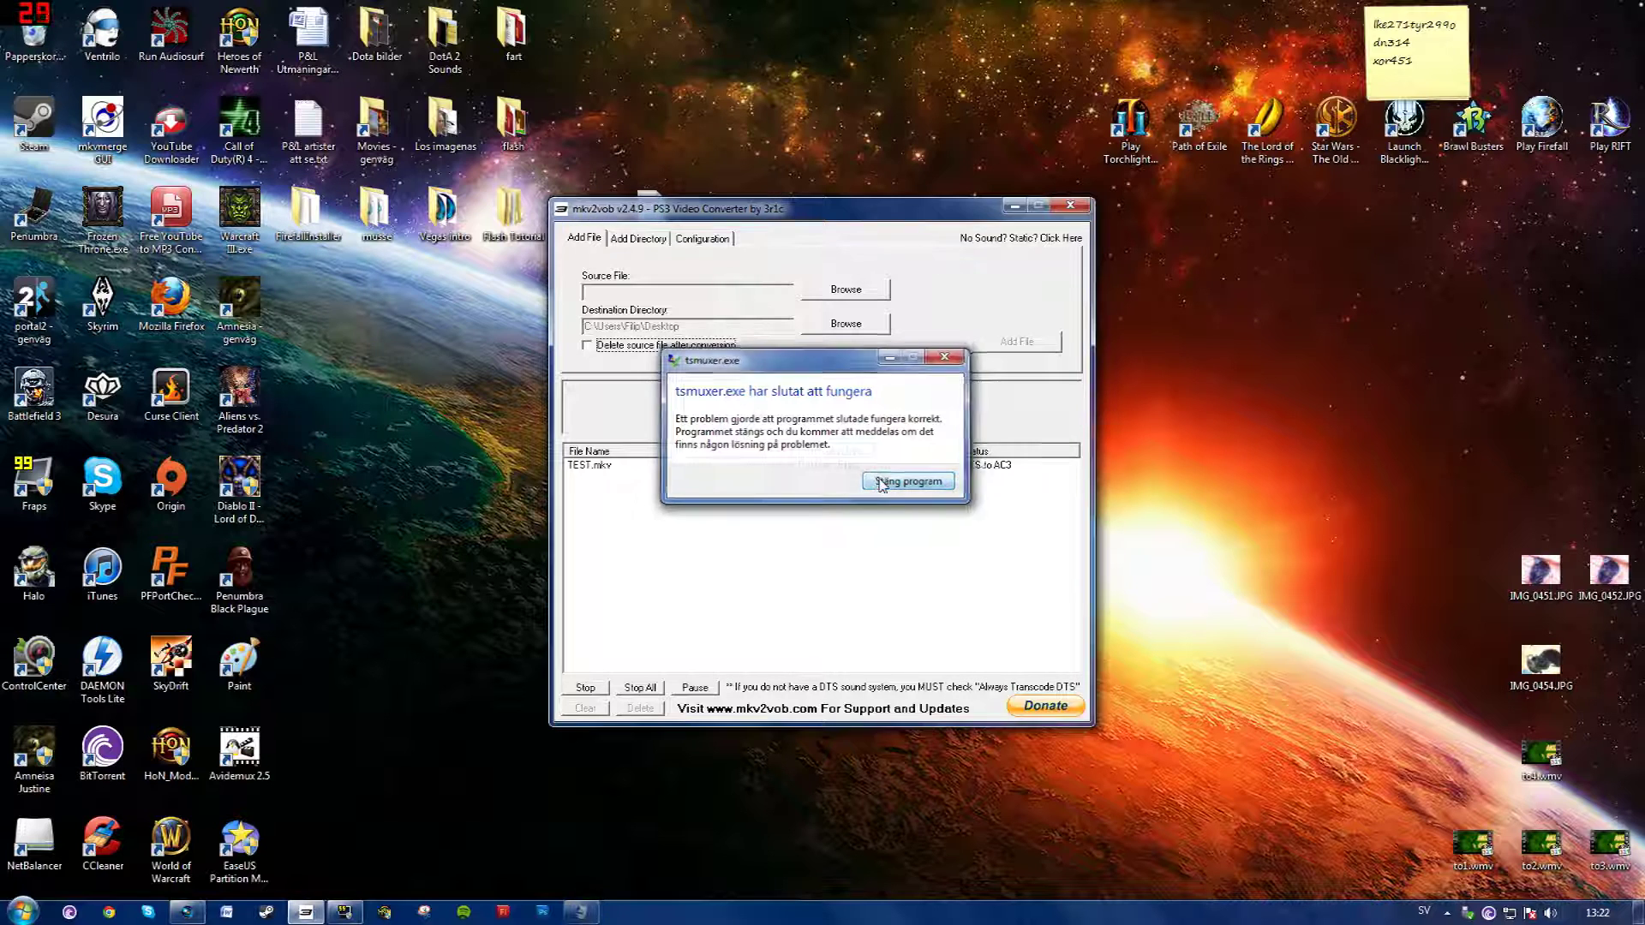
click(1071, 210)
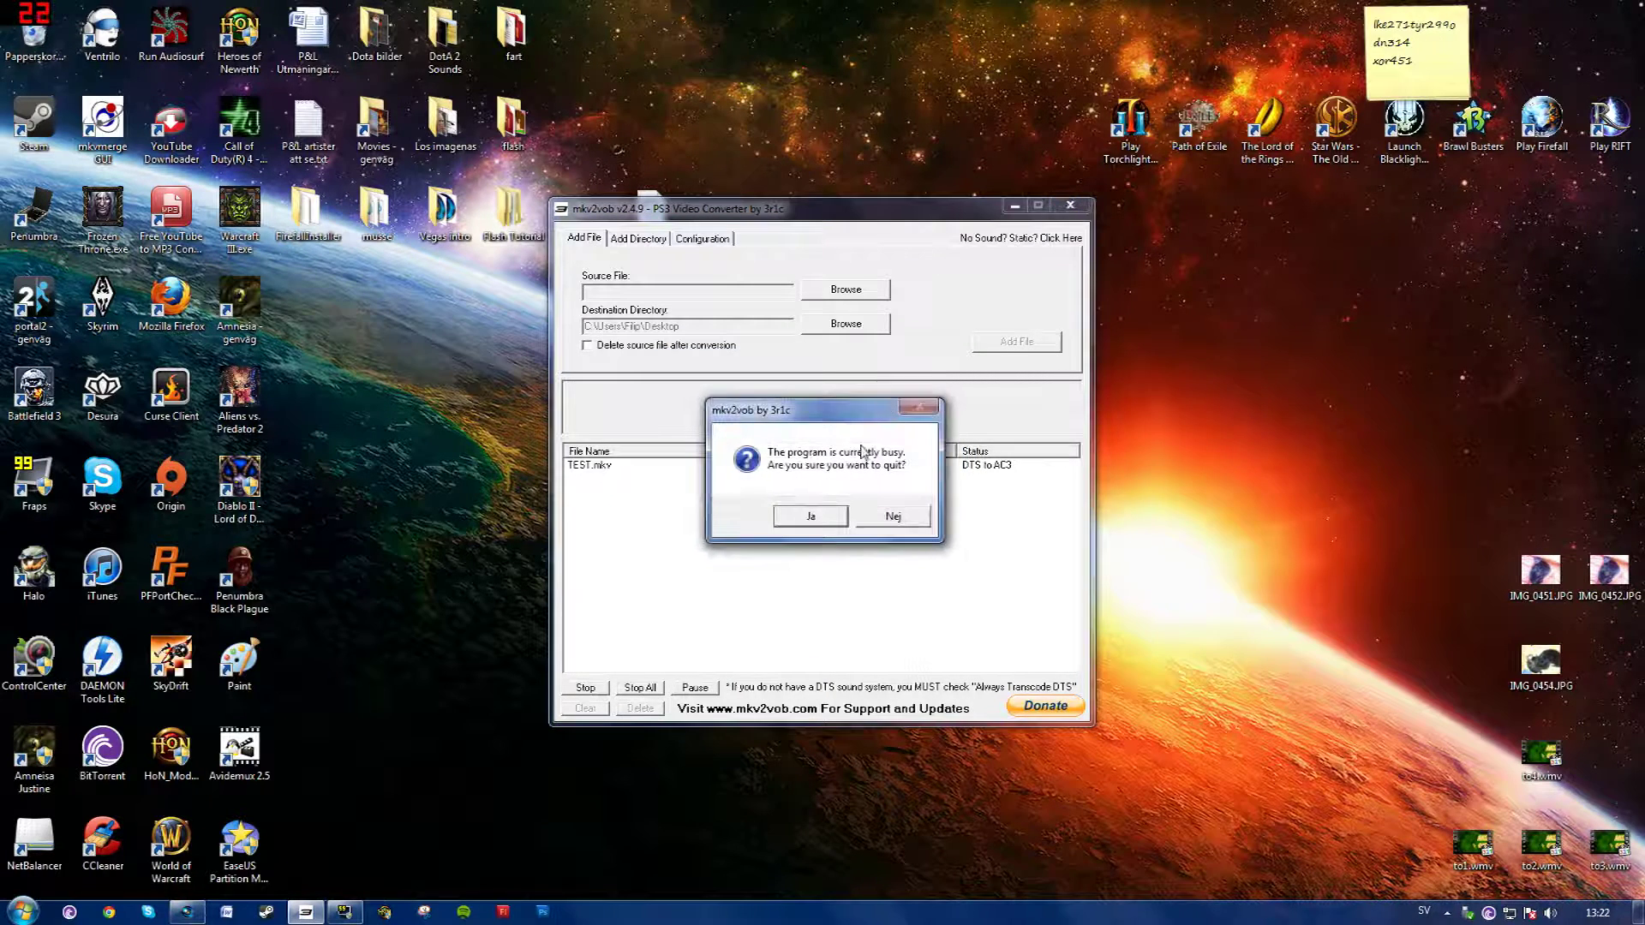
click(811, 517)
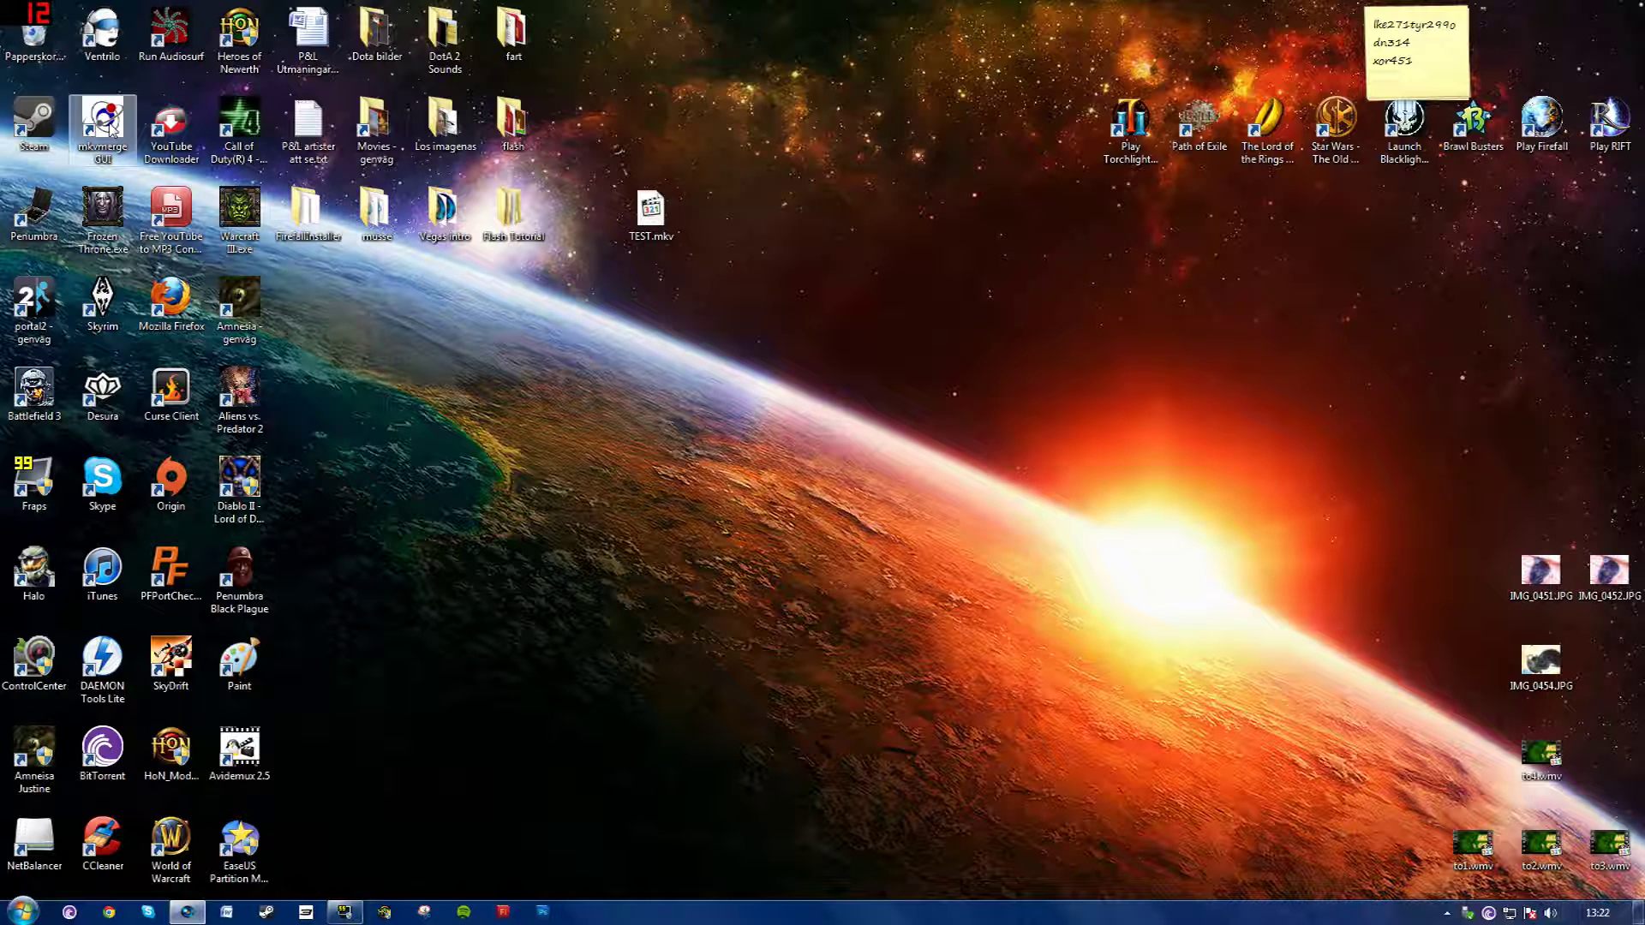
double_click(111, 127)
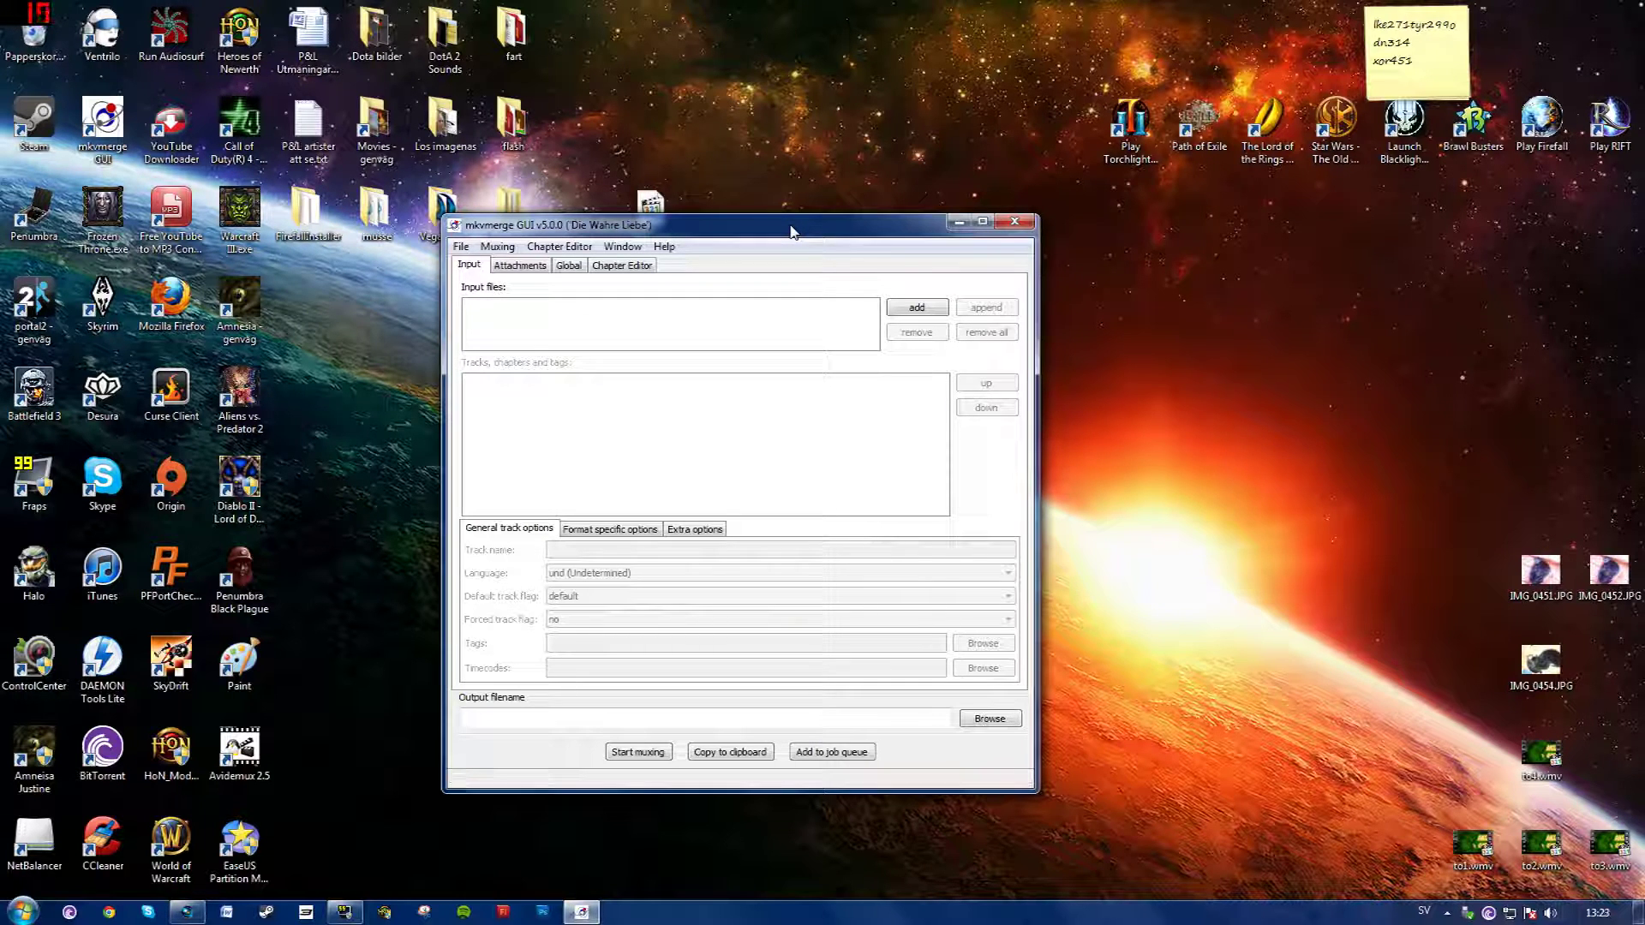
Load TEST.mkv from the desktop (Skrivbord) as mkvmerge GUI's input file
drag(791, 232, 979, 264)
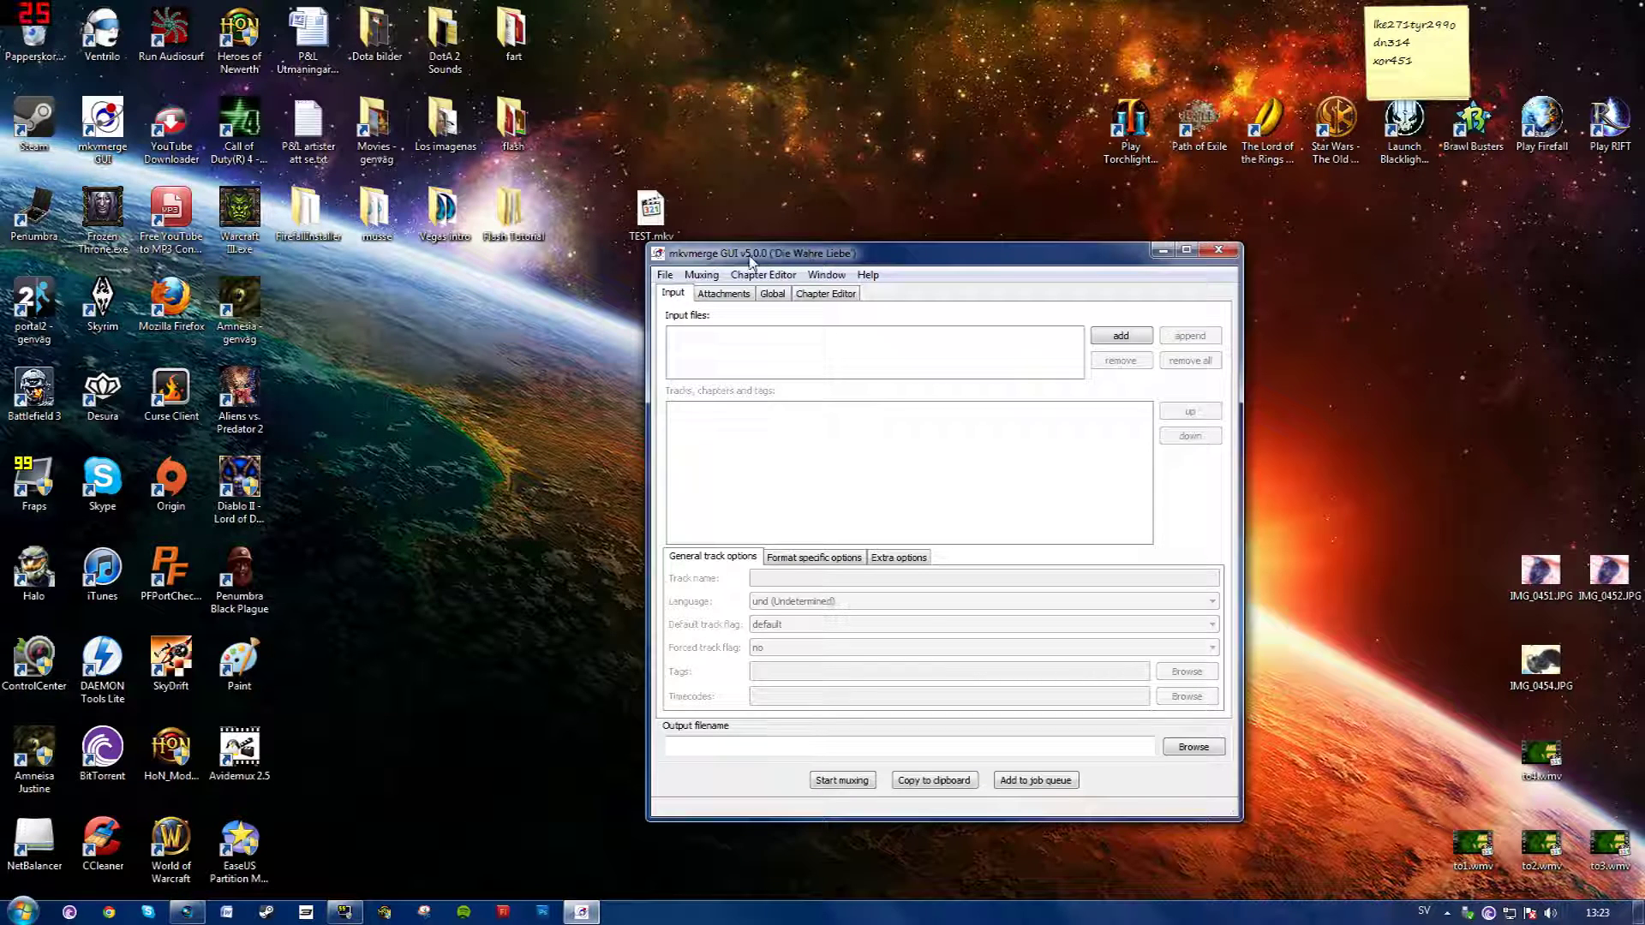
click(1118, 341)
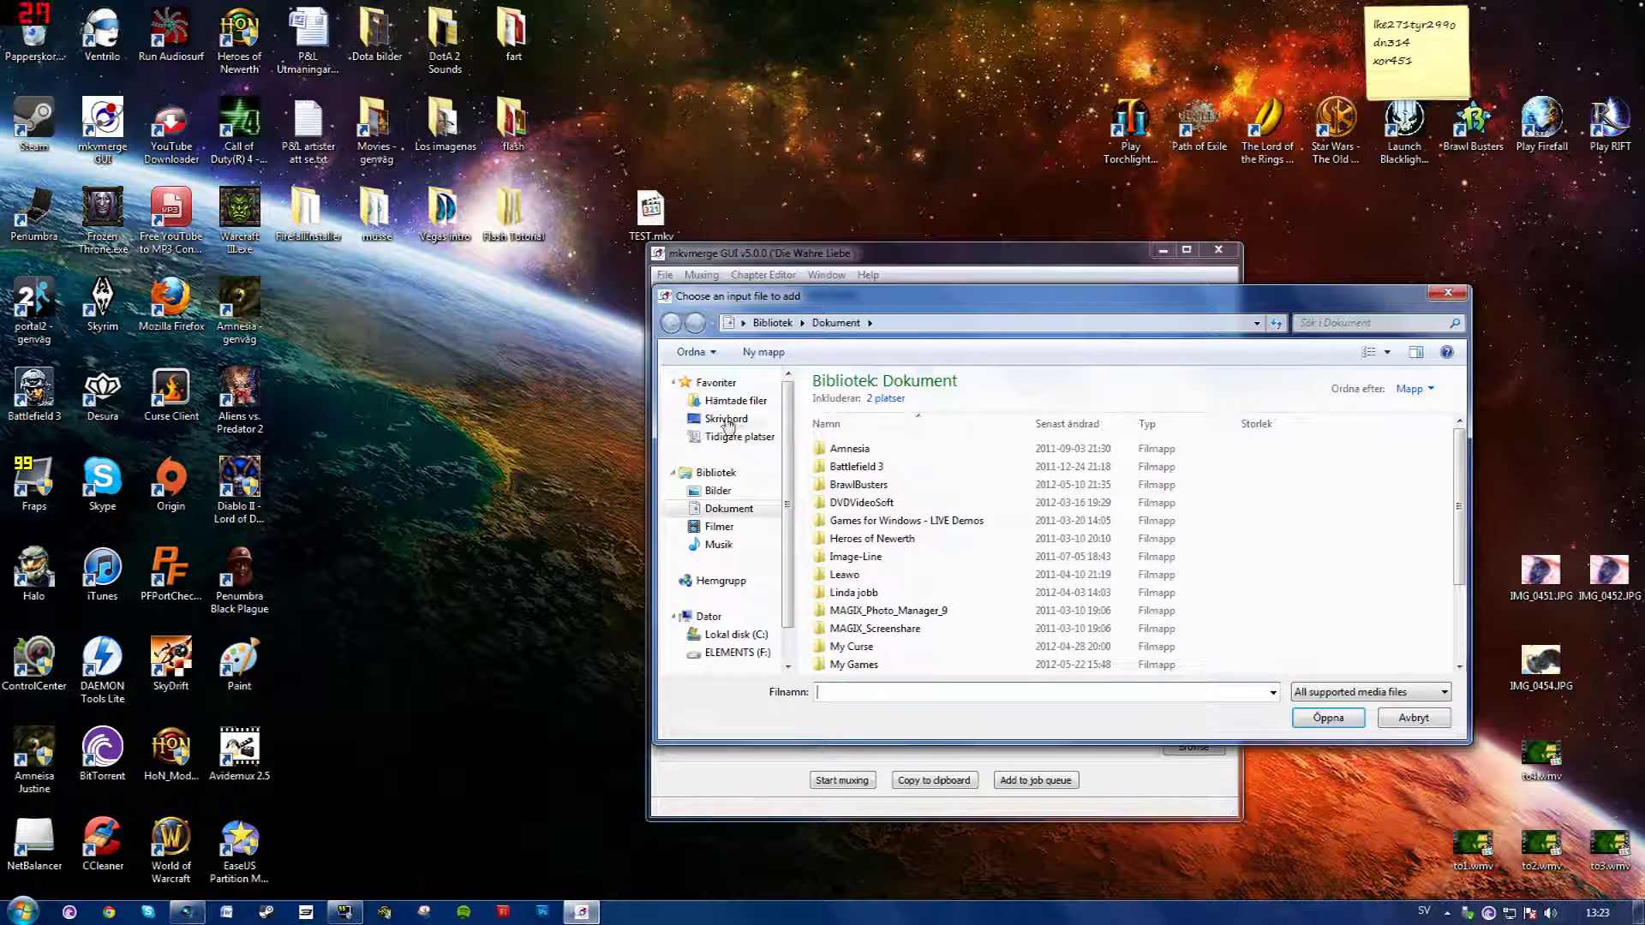
click(727, 419)
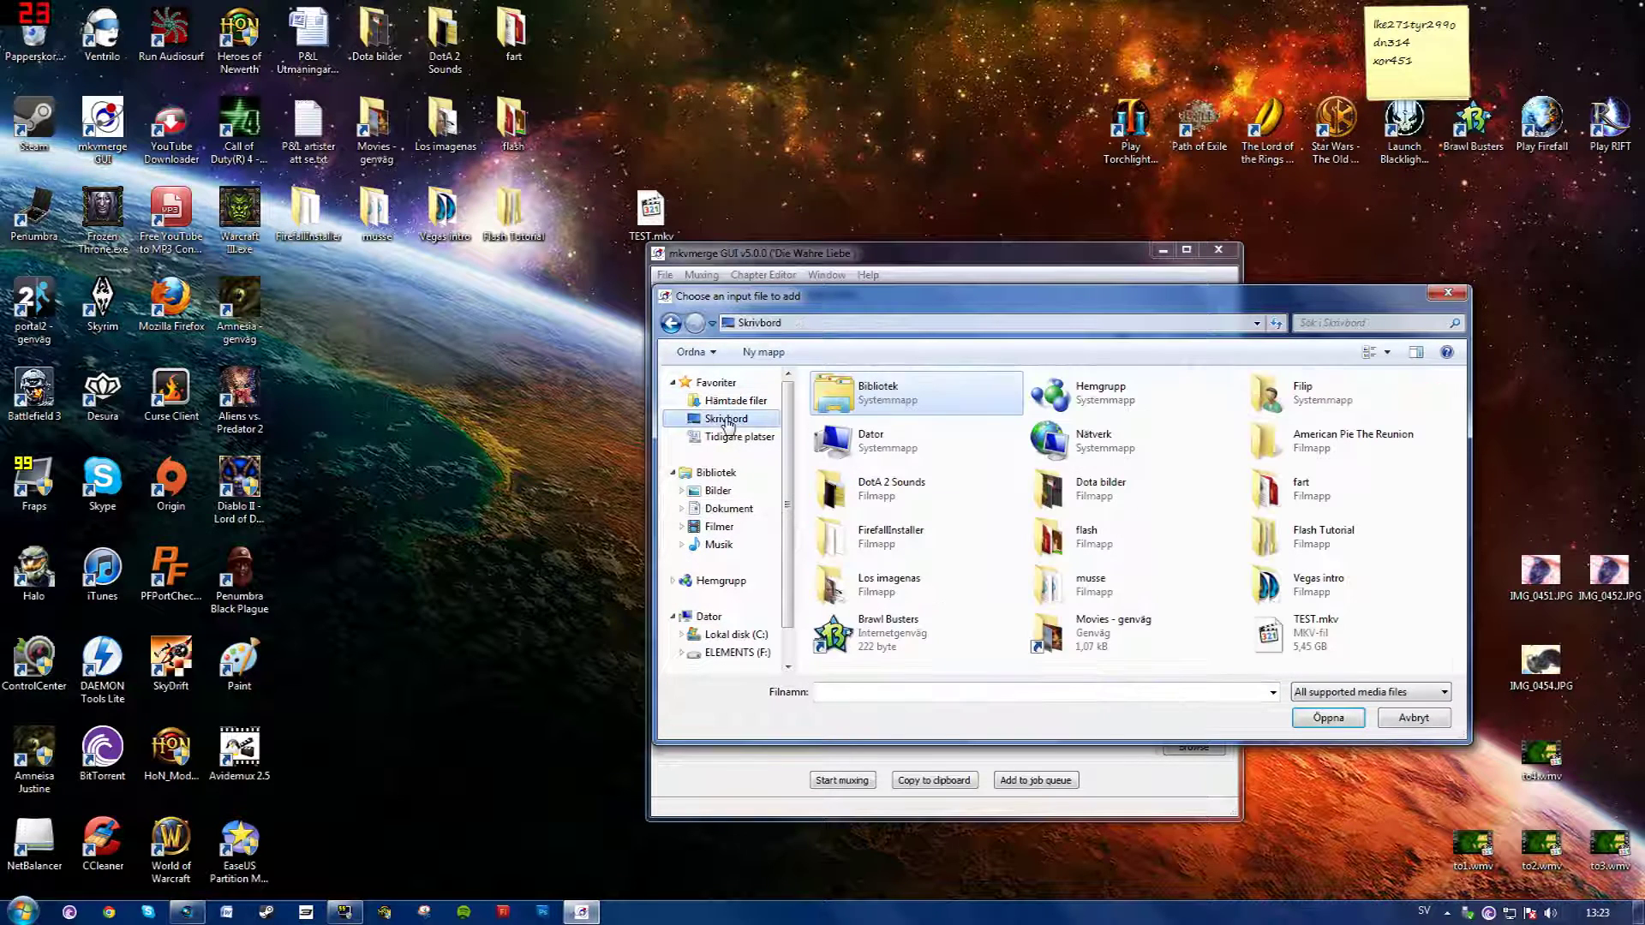
double_click(1283, 639)
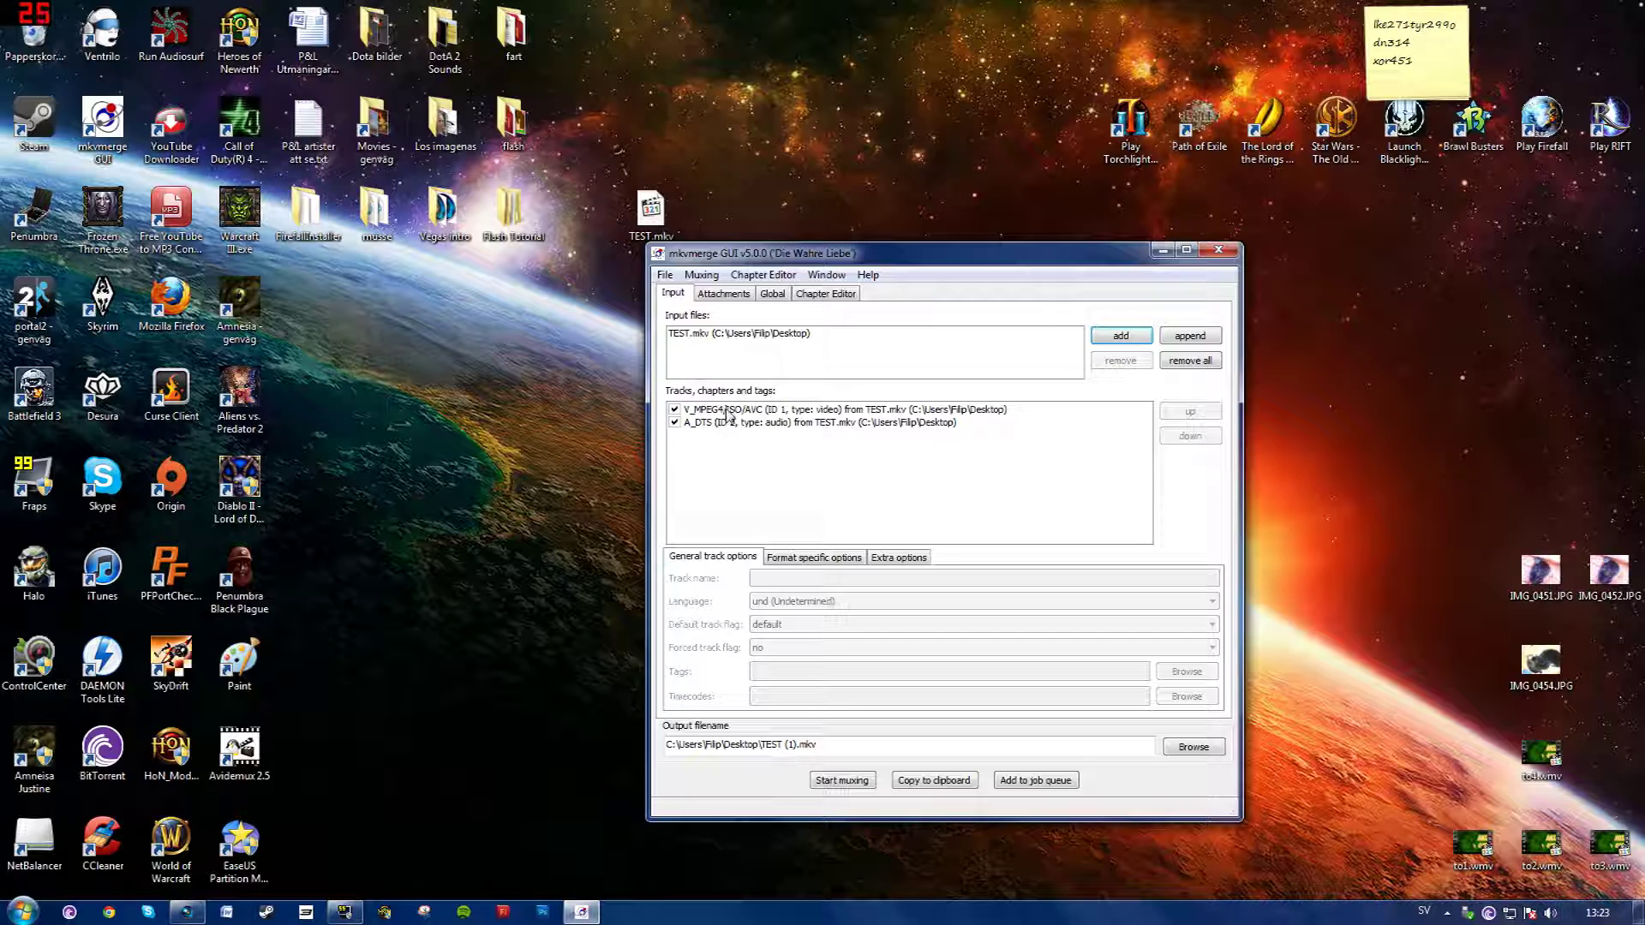
Set the video track's cues and compression to none under Extra options
click(714, 411)
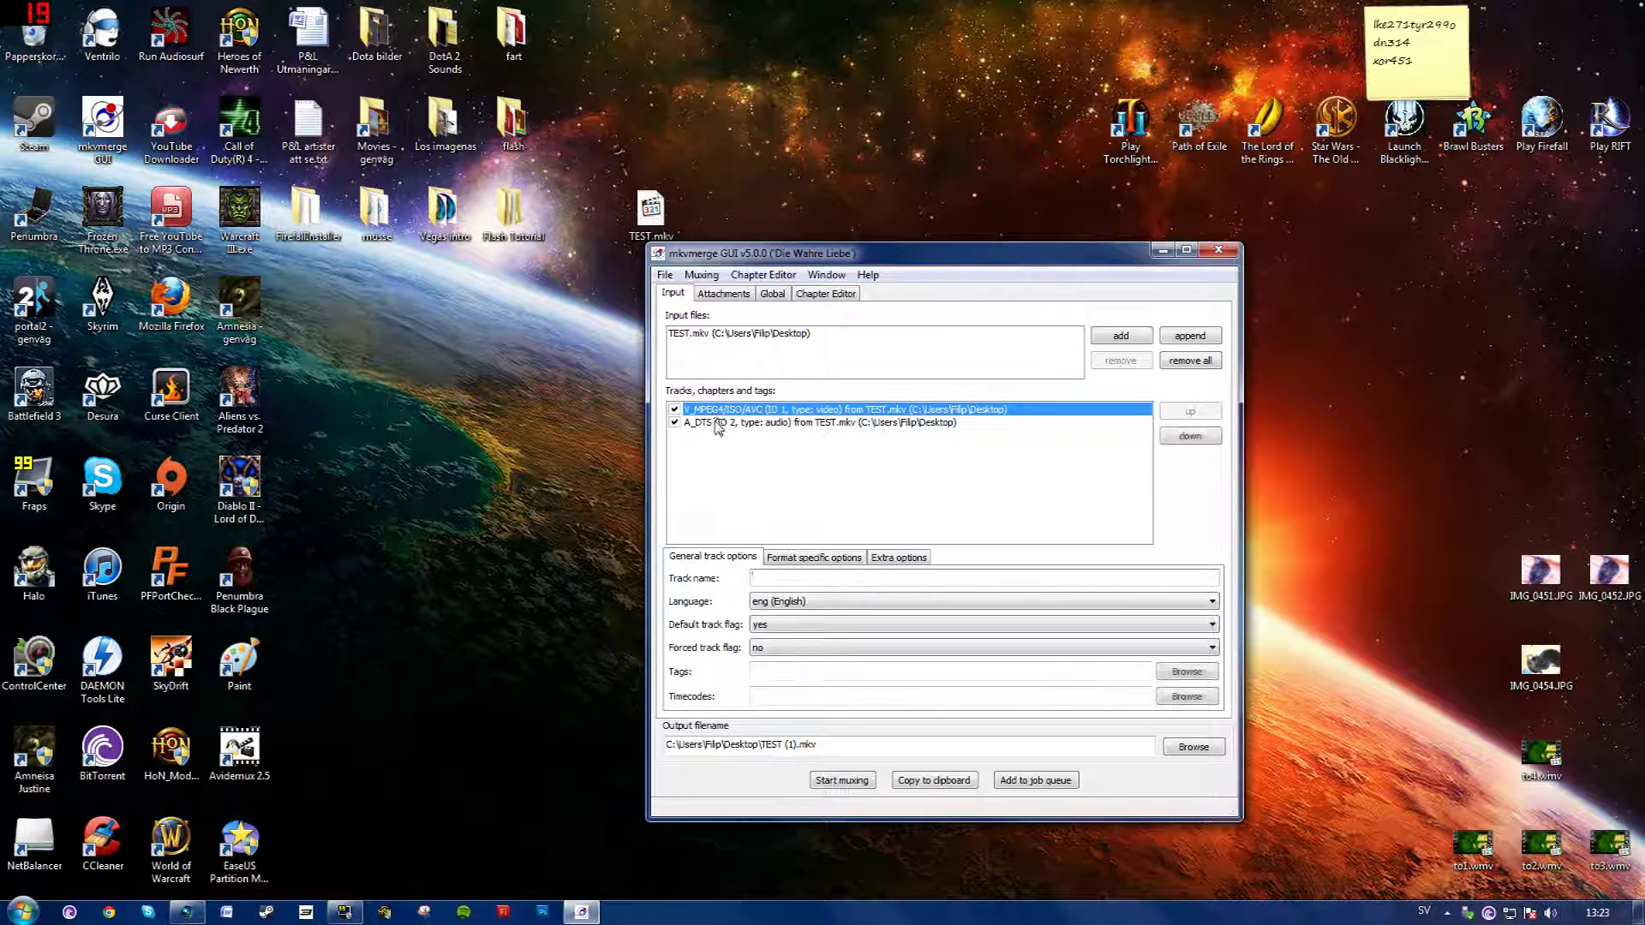
click(718, 422)
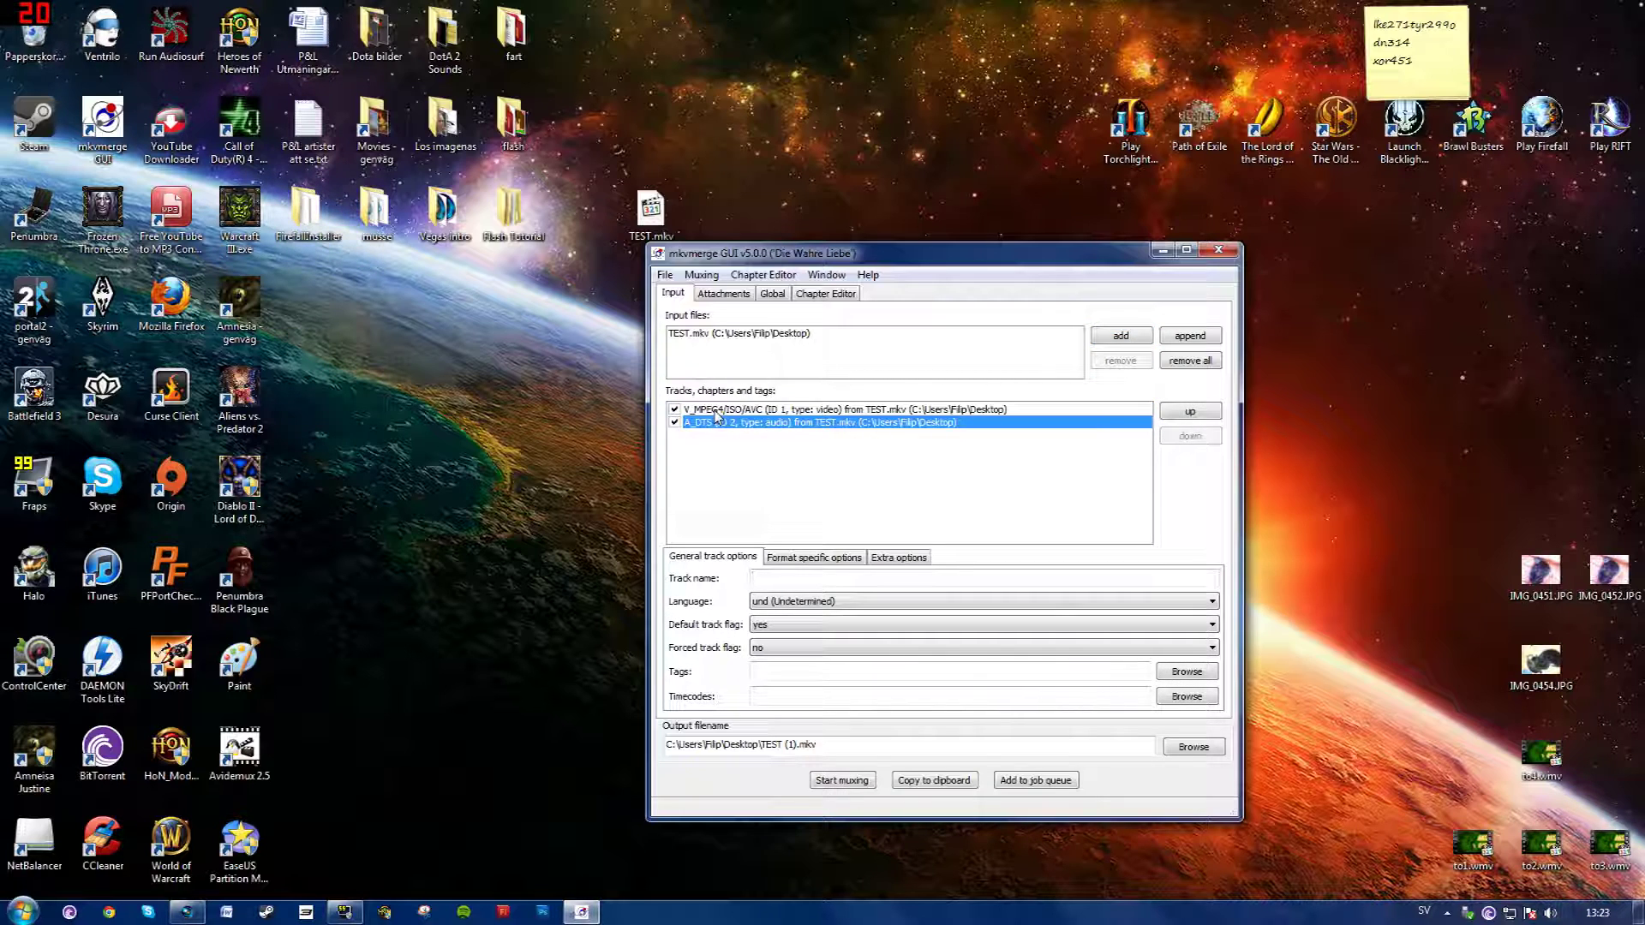
click(715, 411)
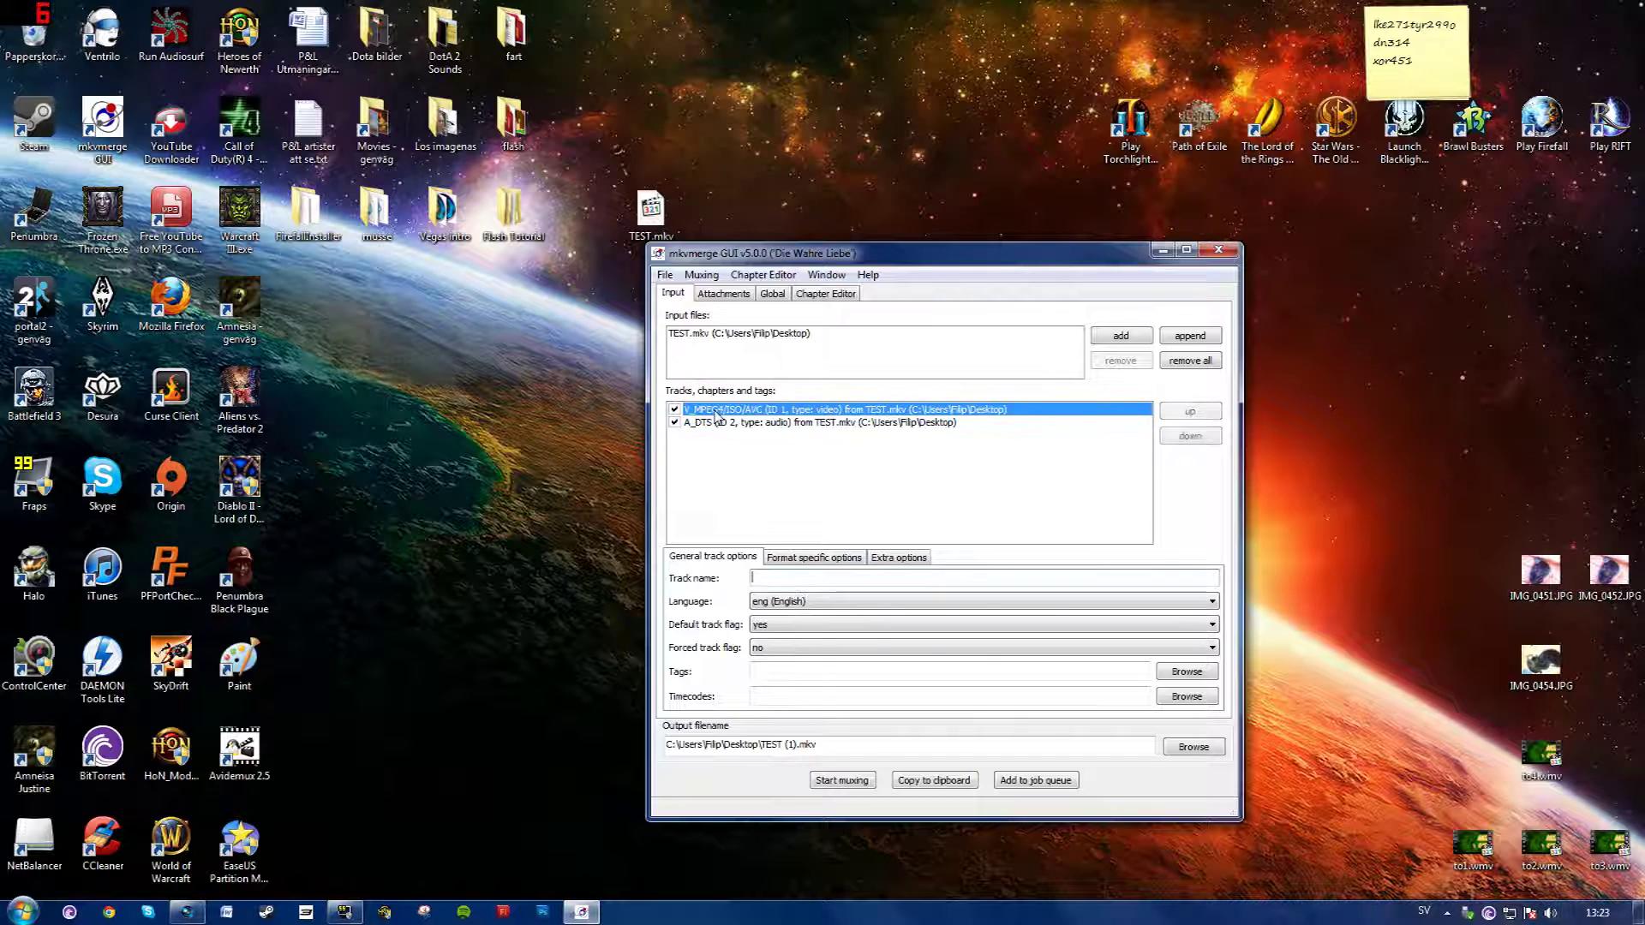
click(897, 558)
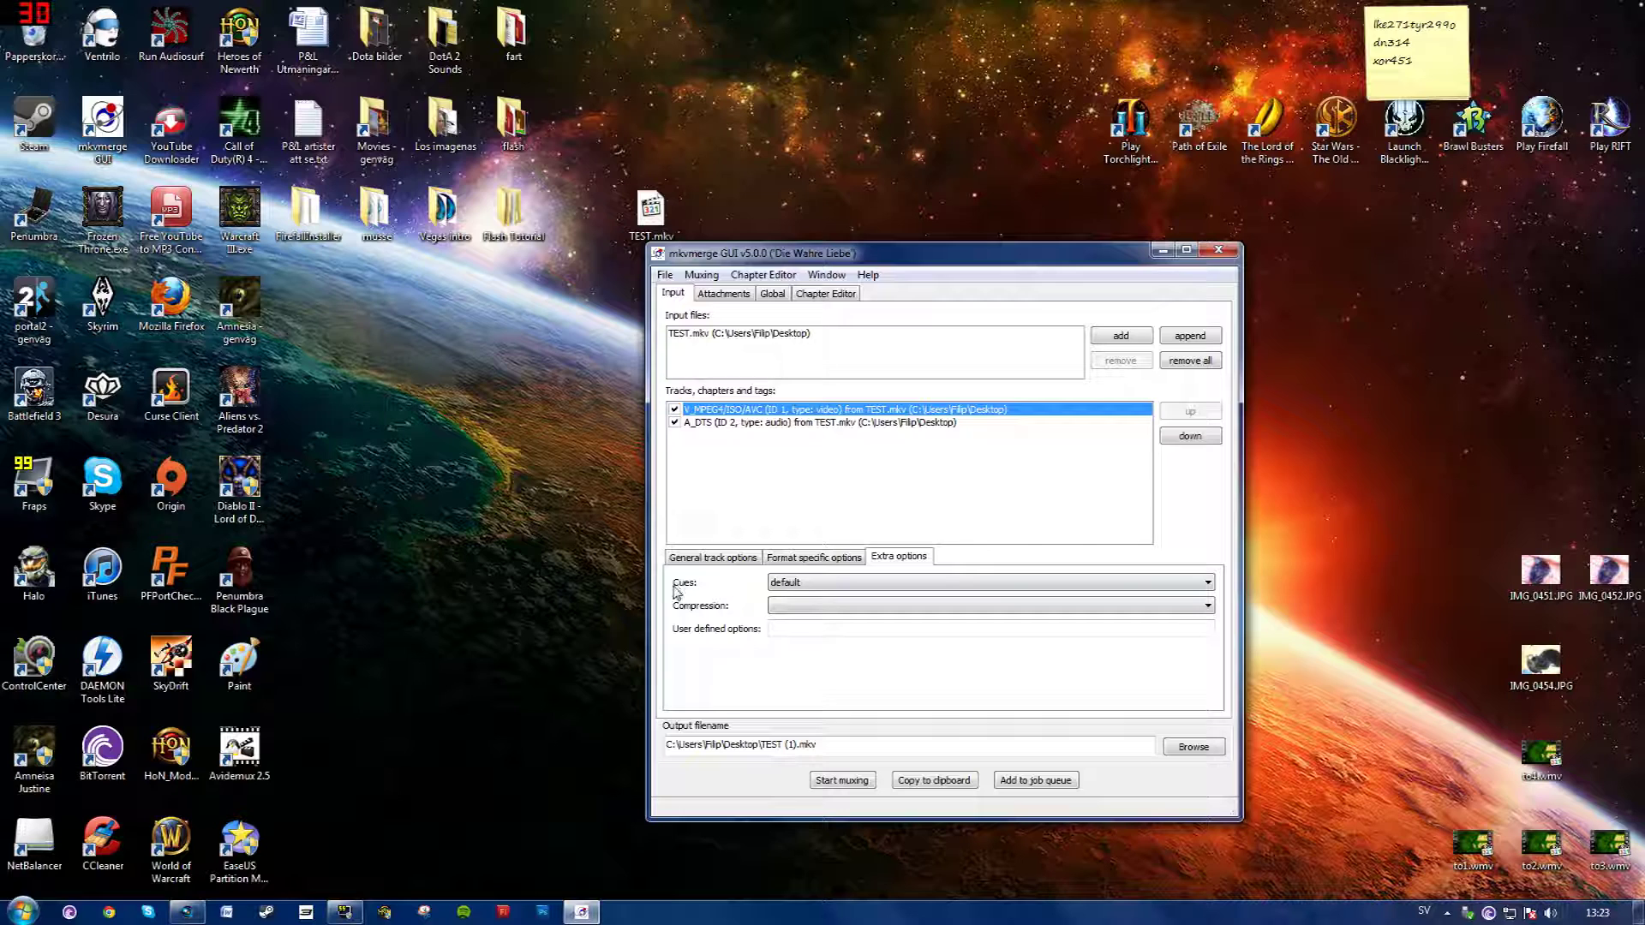
click(803, 582)
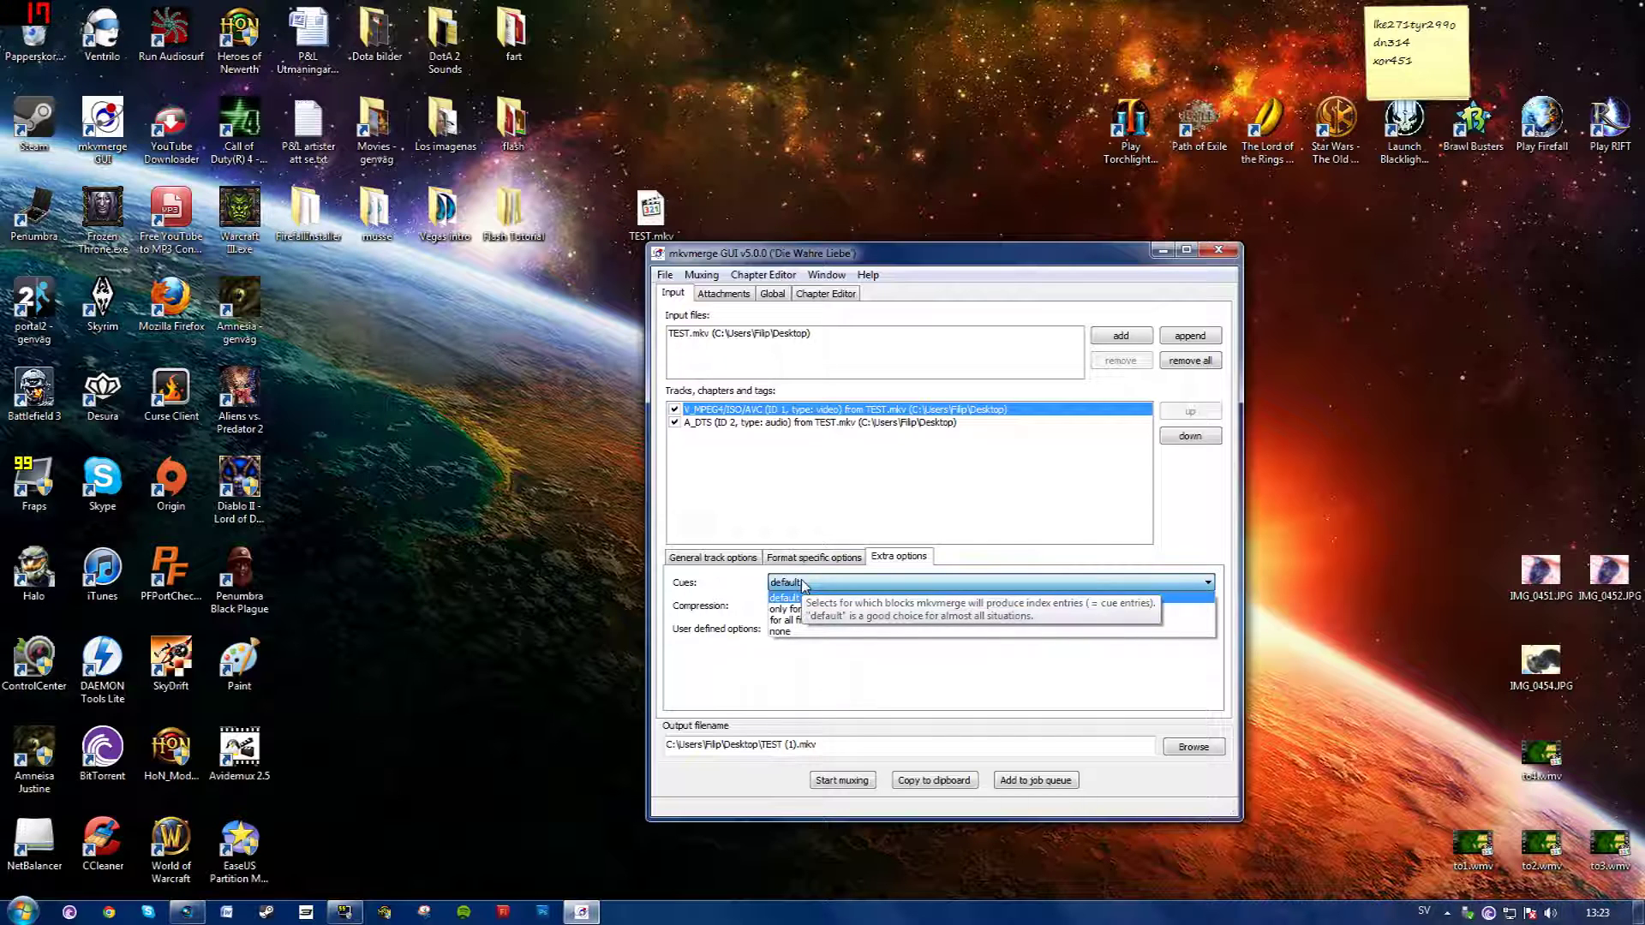
click(786, 631)
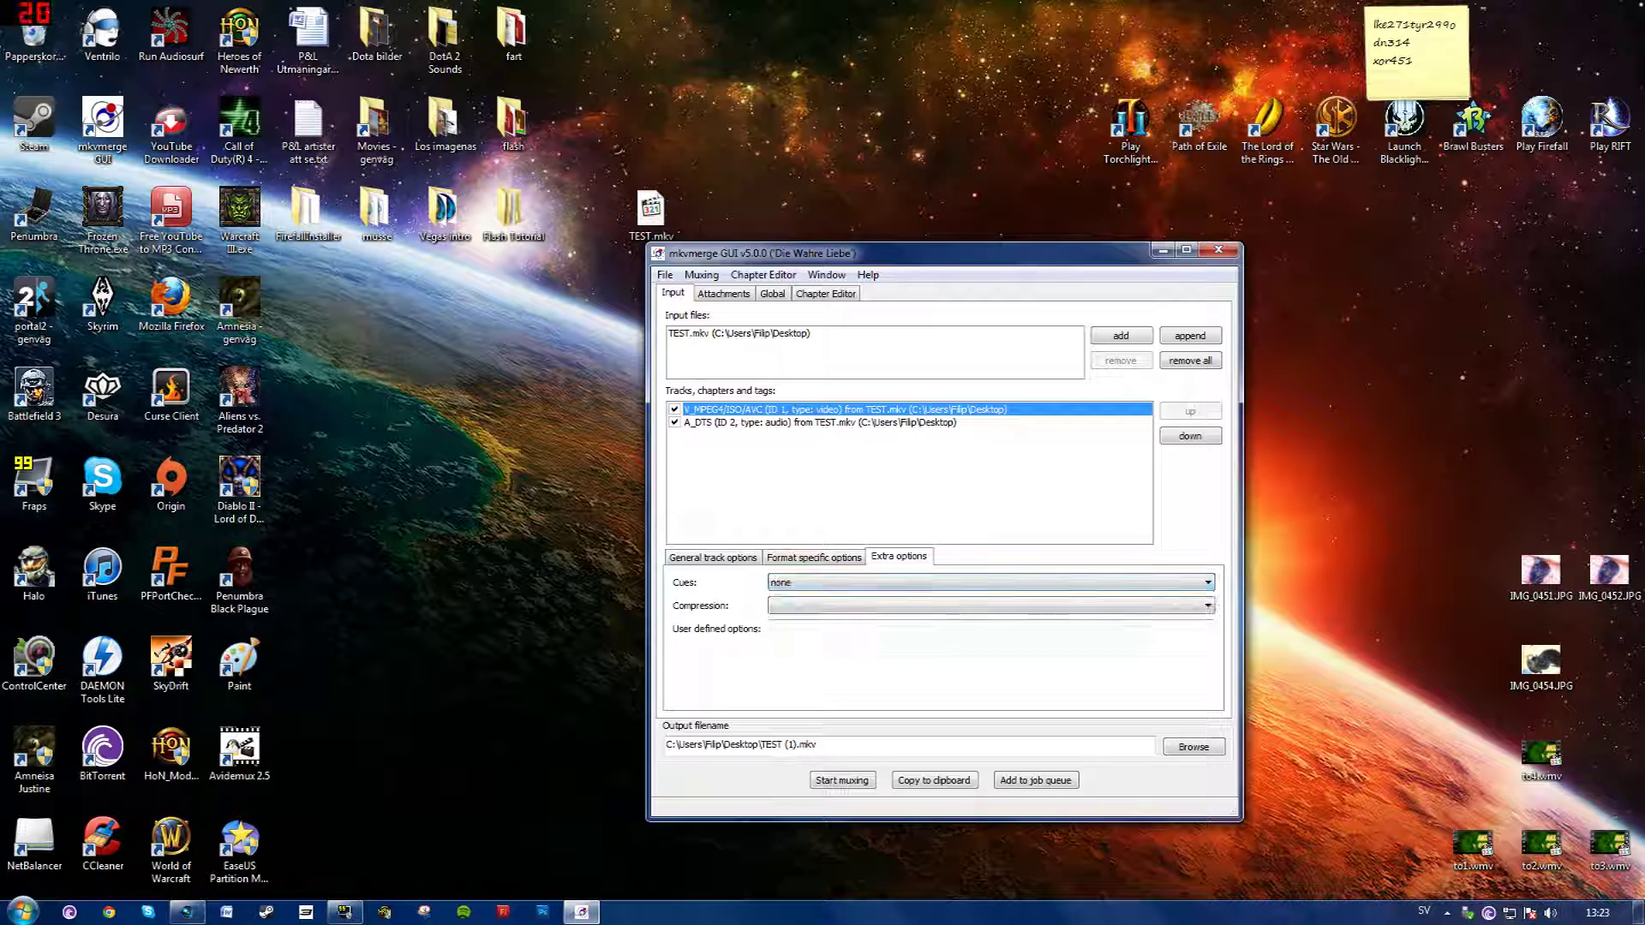
click(790, 605)
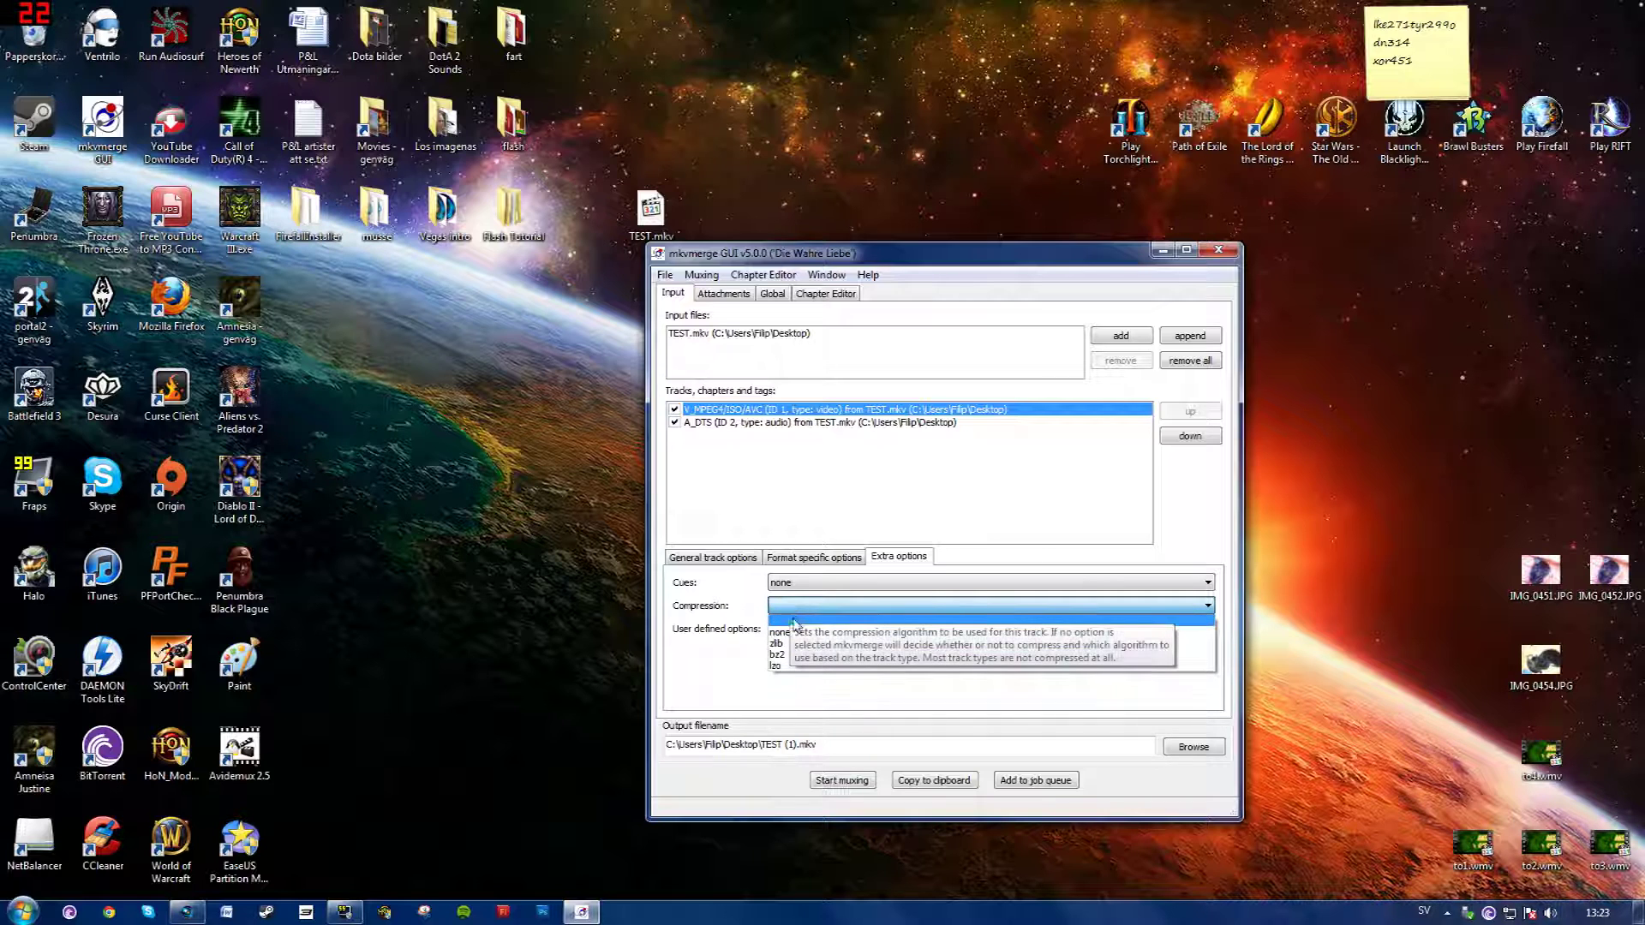
click(795, 634)
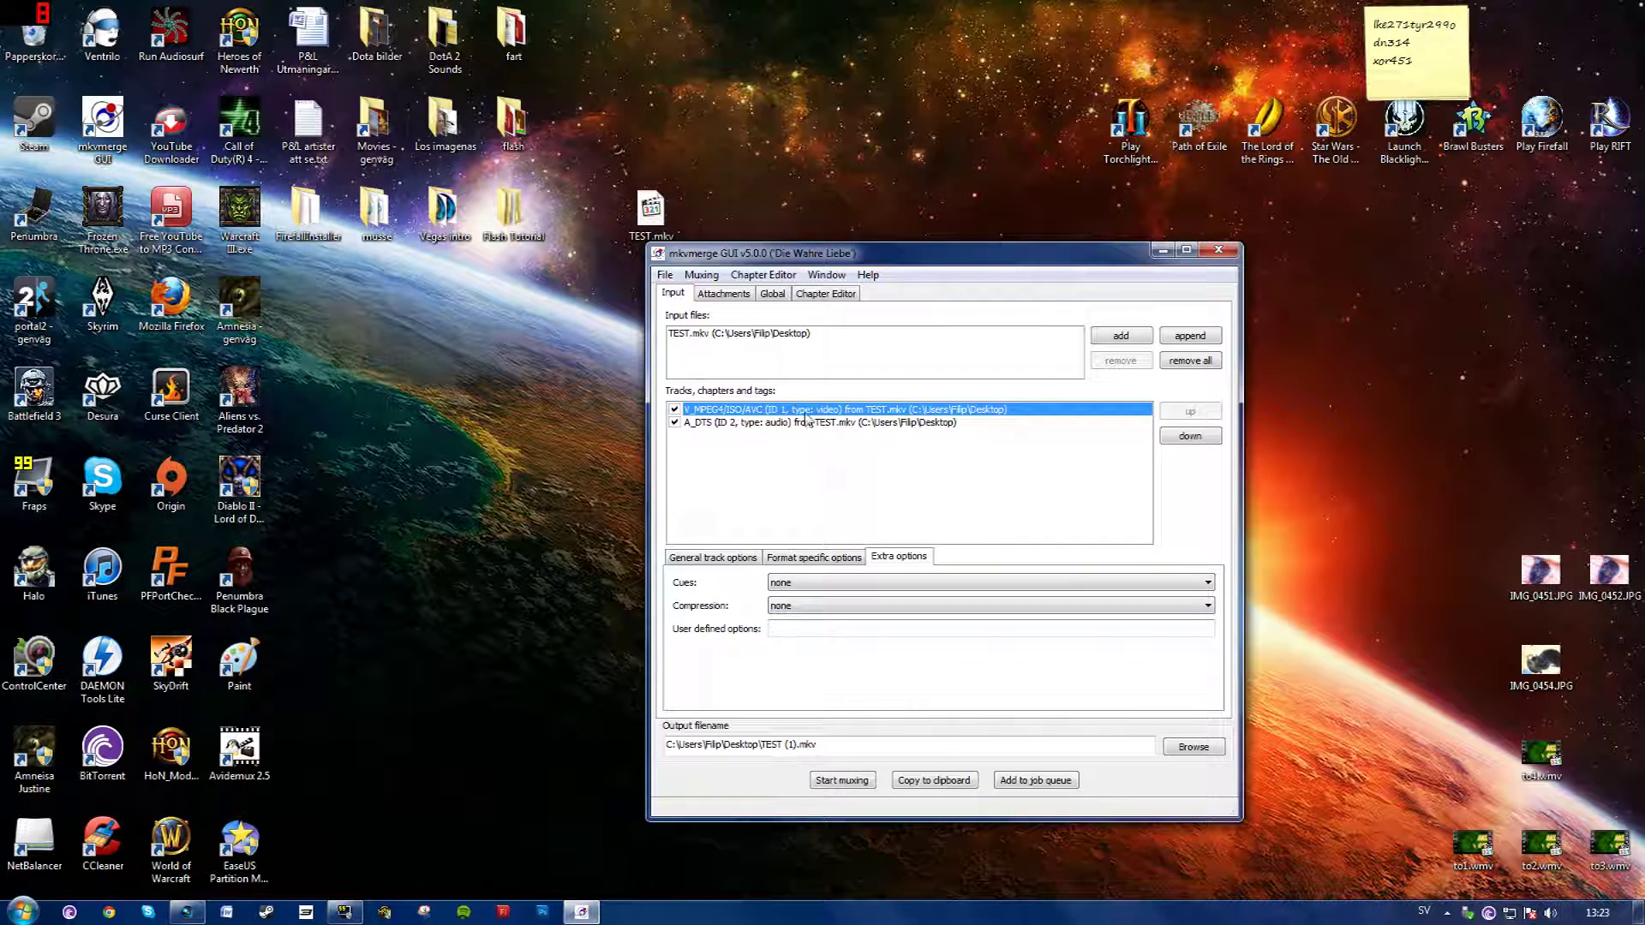
Set the DTS audio track's cues and compression to none and start muxing TEST (1).mkv
click(710, 425)
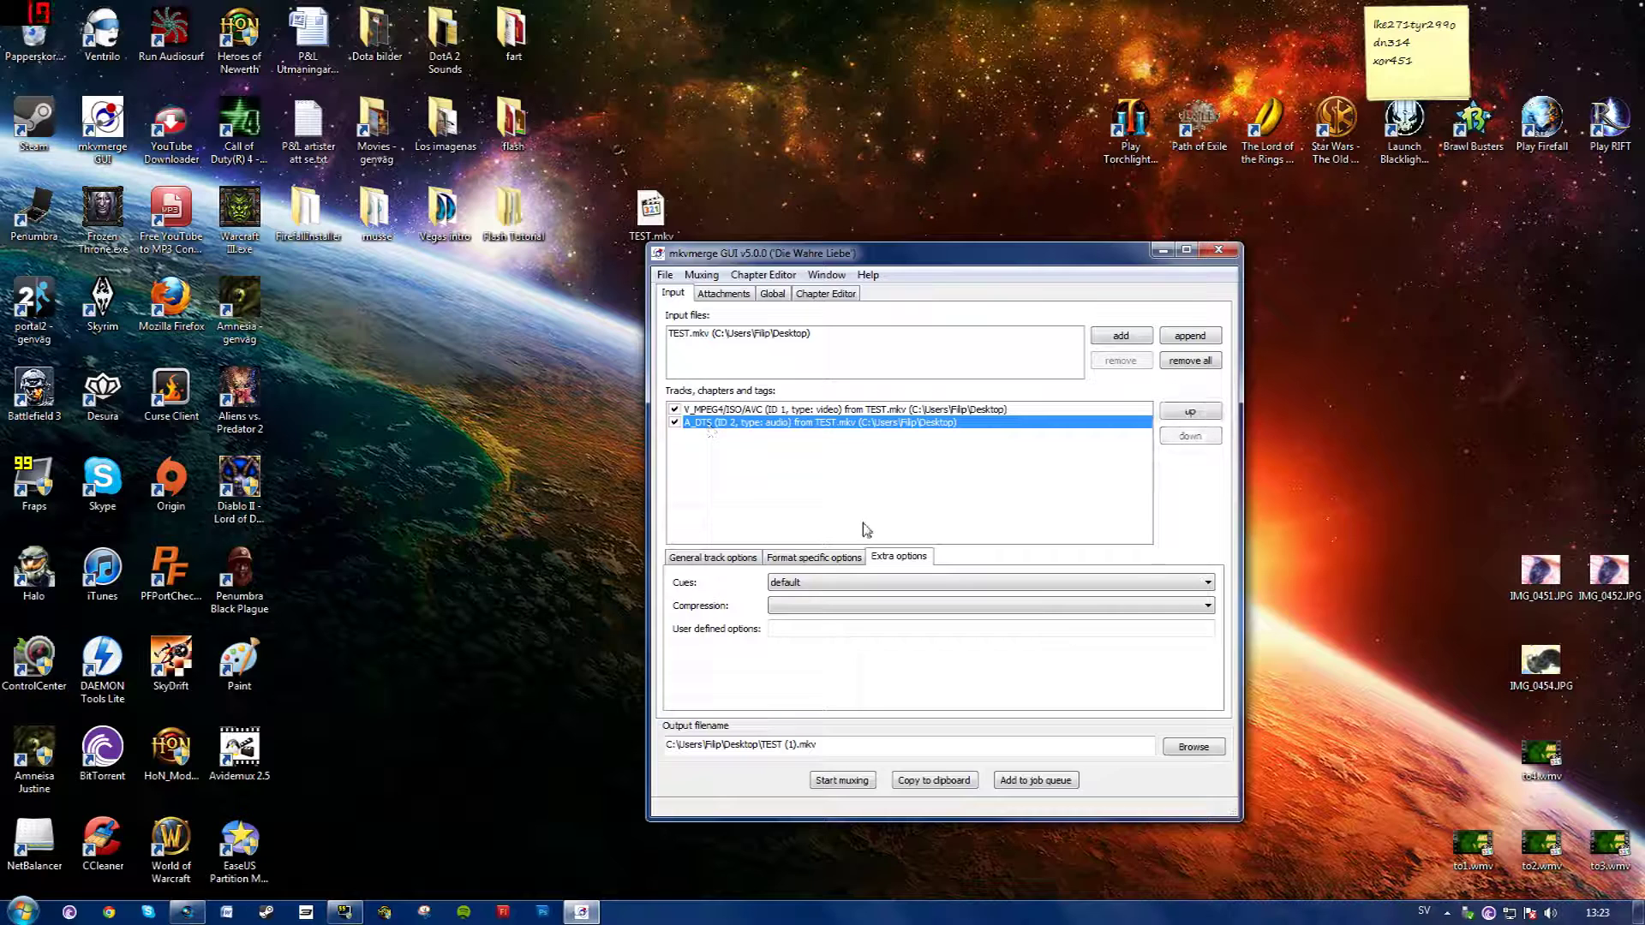
click(818, 583)
click(780, 631)
click(805, 606)
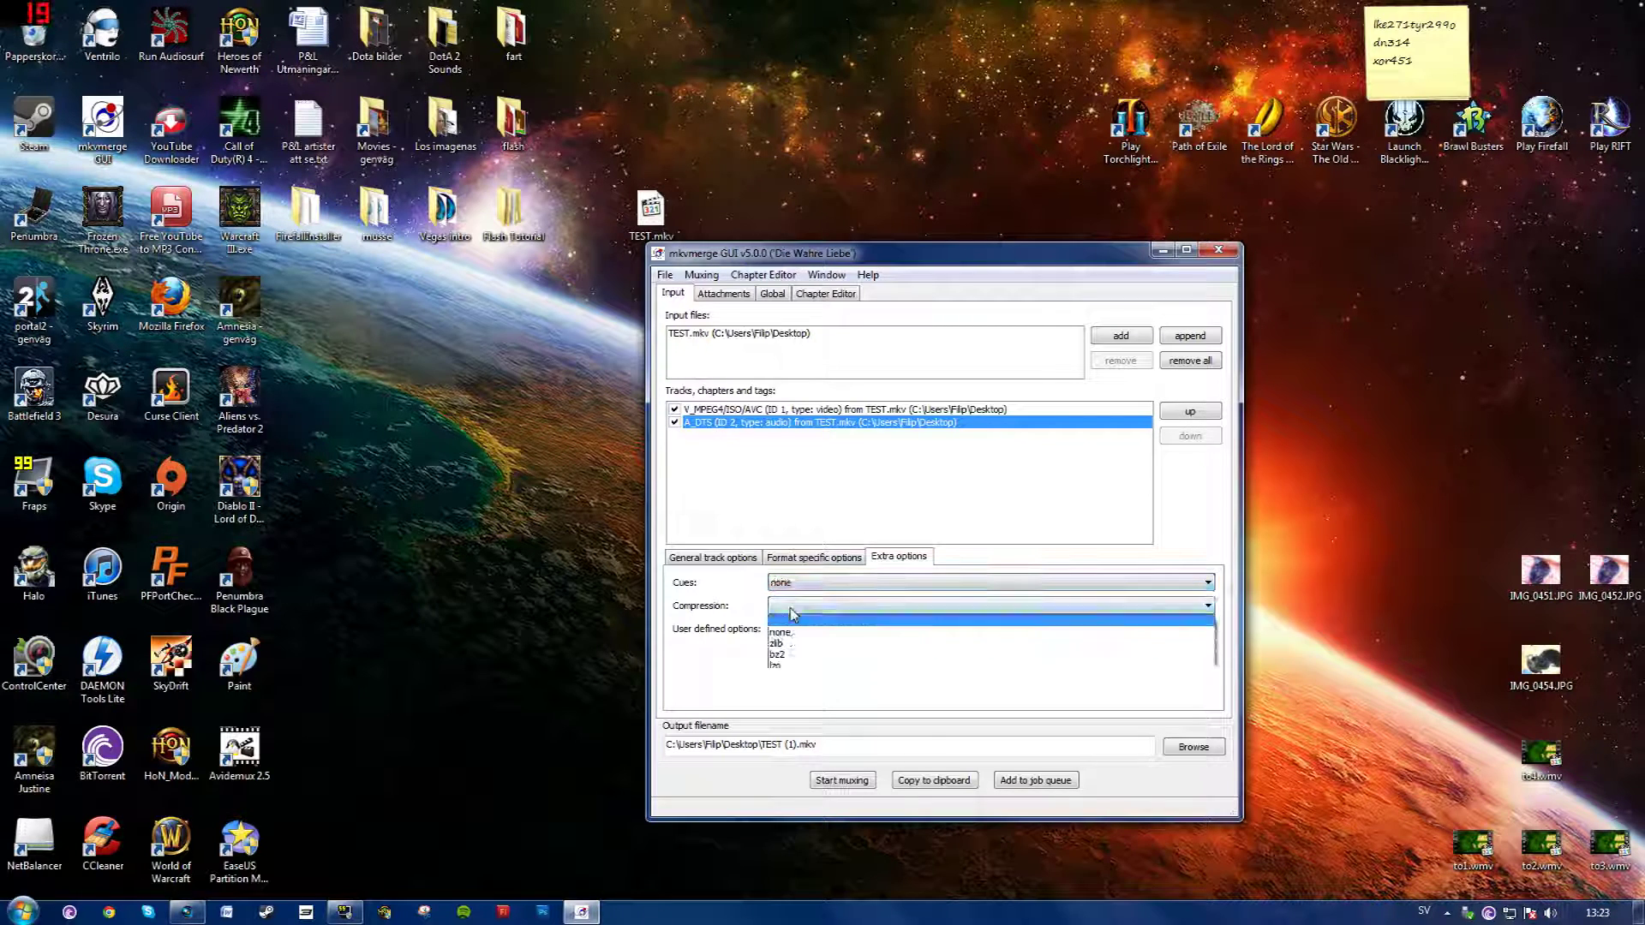
click(784, 617)
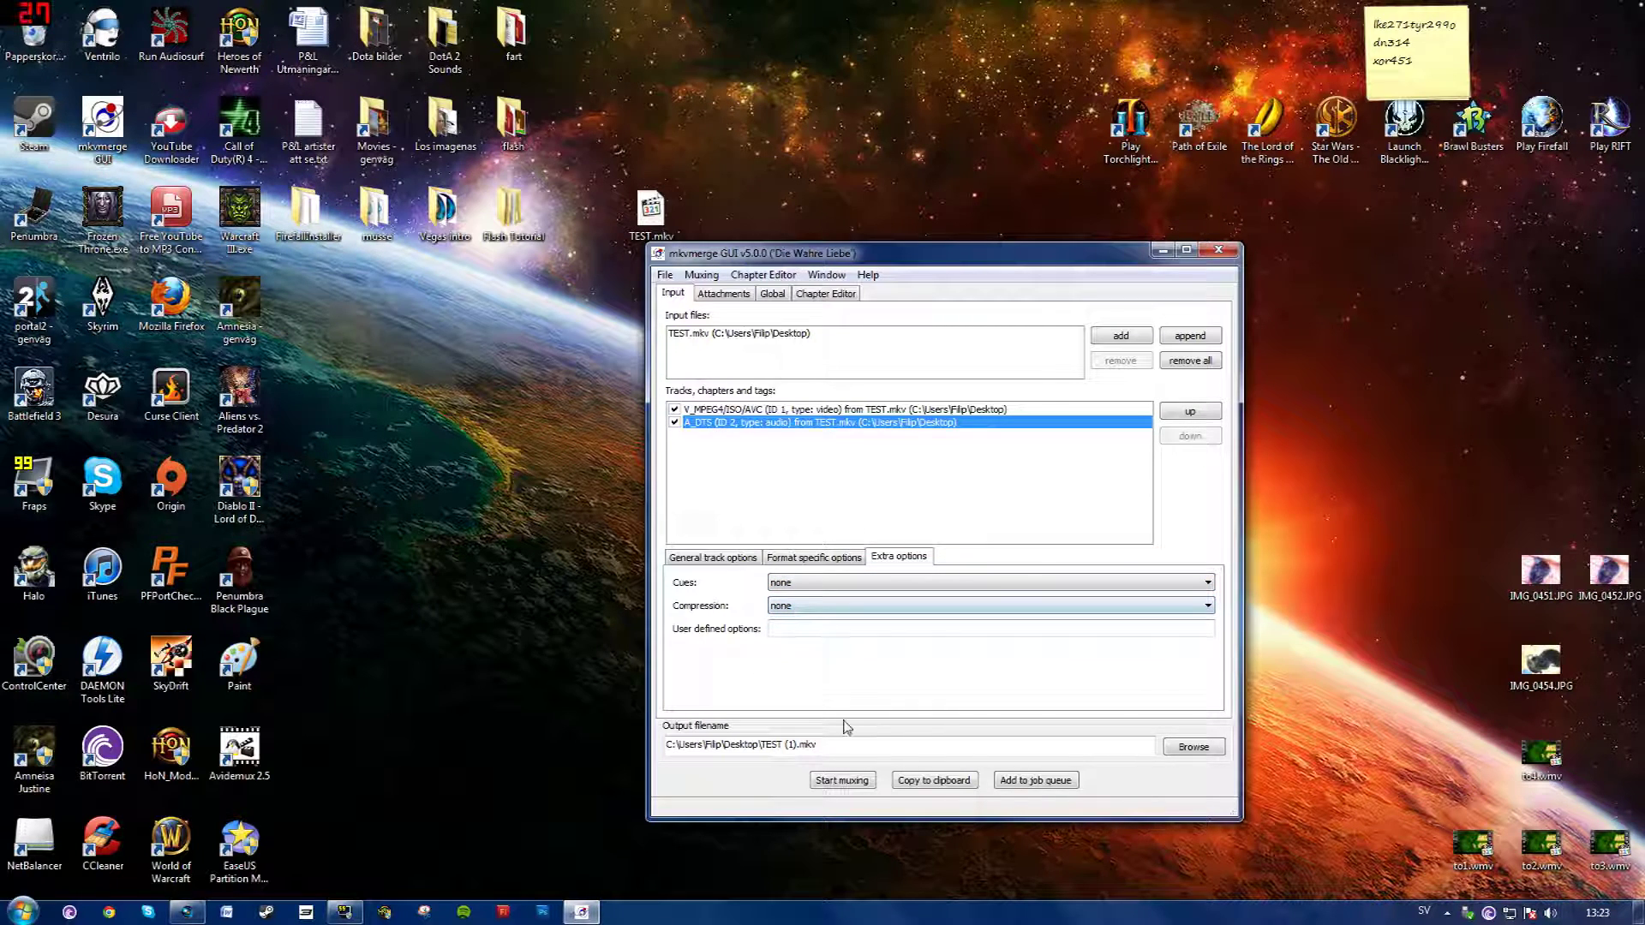
click(827, 782)
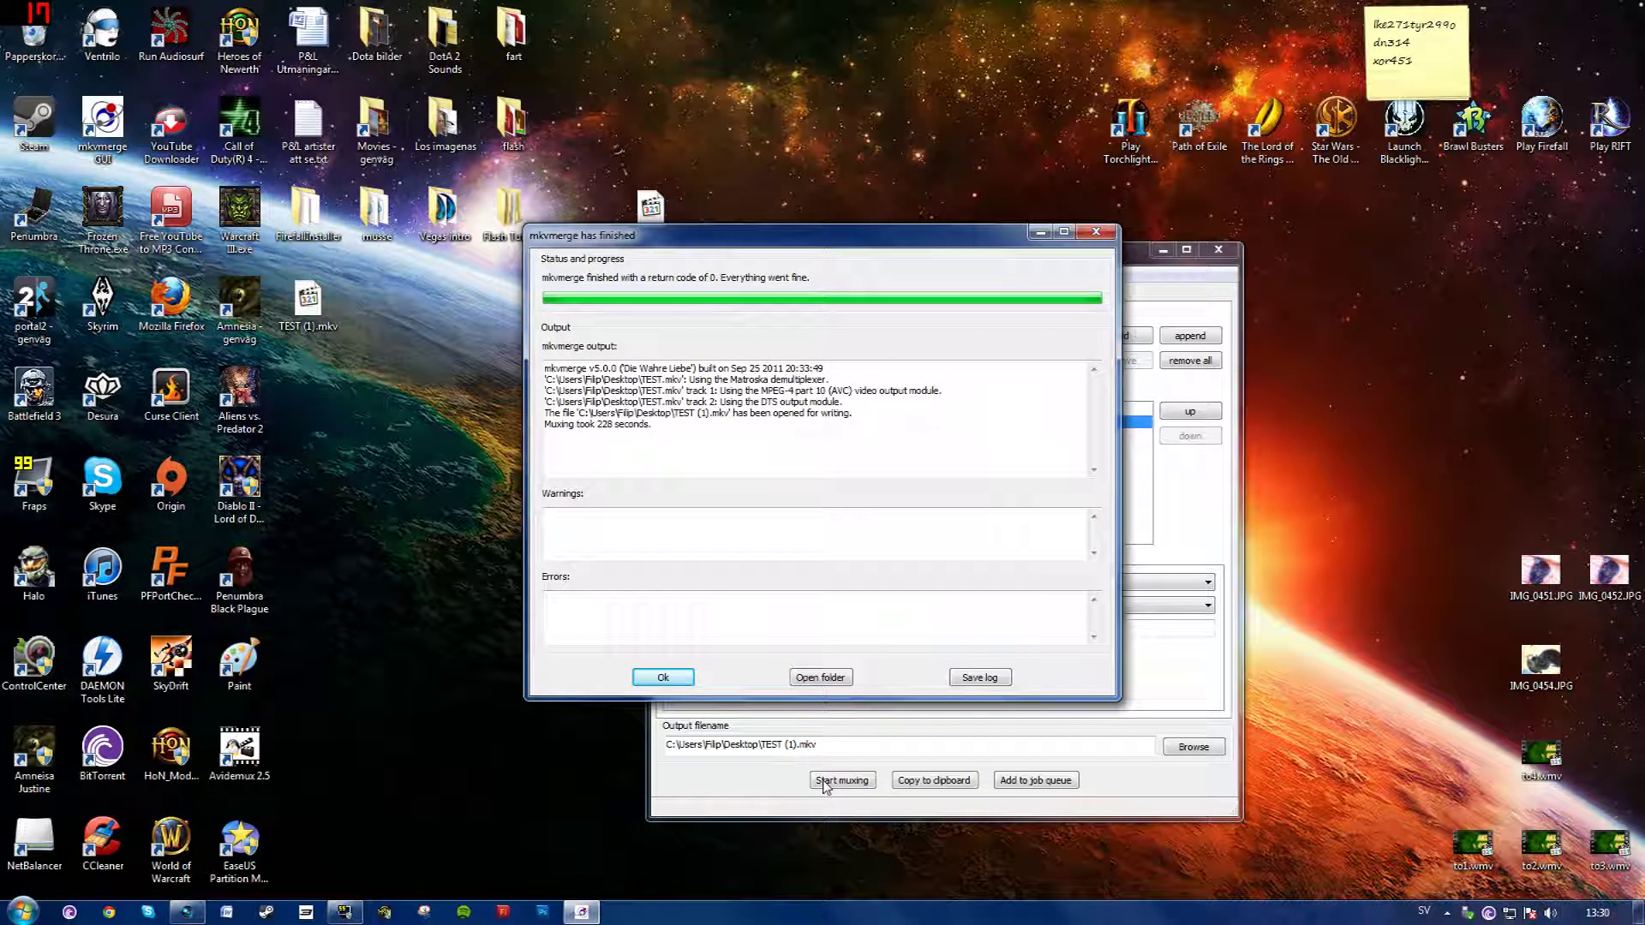
Dismiss the finished report, close mkvmerge, place TEST (1).mkv beside TEST.mkv, and reopen mkv2vob
click(663, 679)
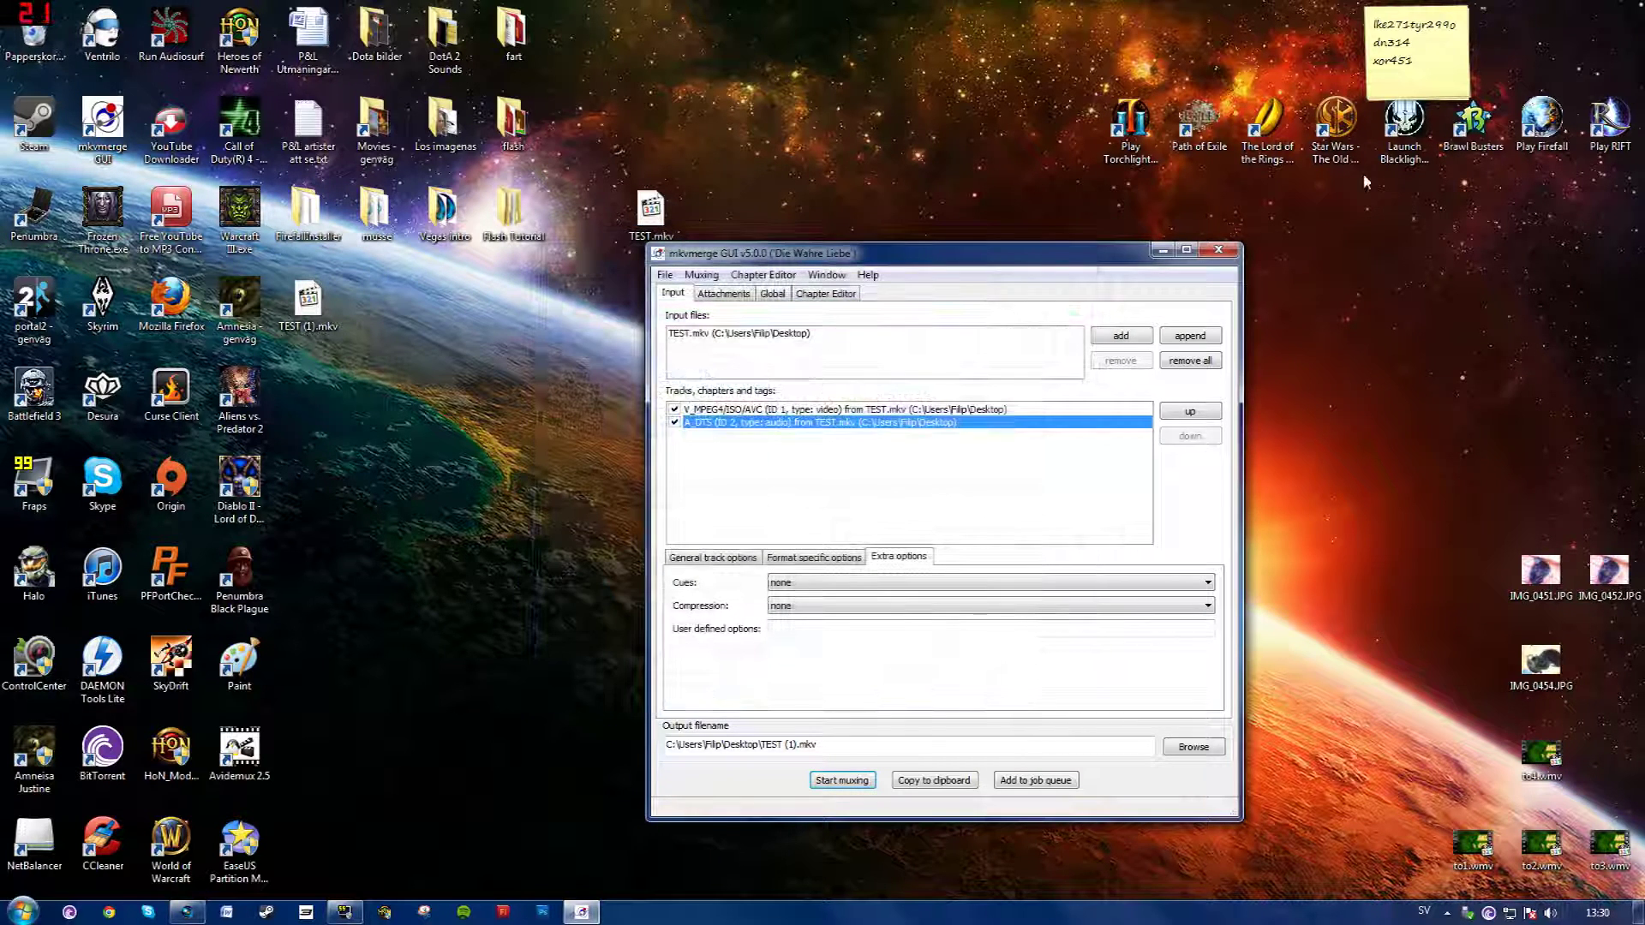
click(1215, 252)
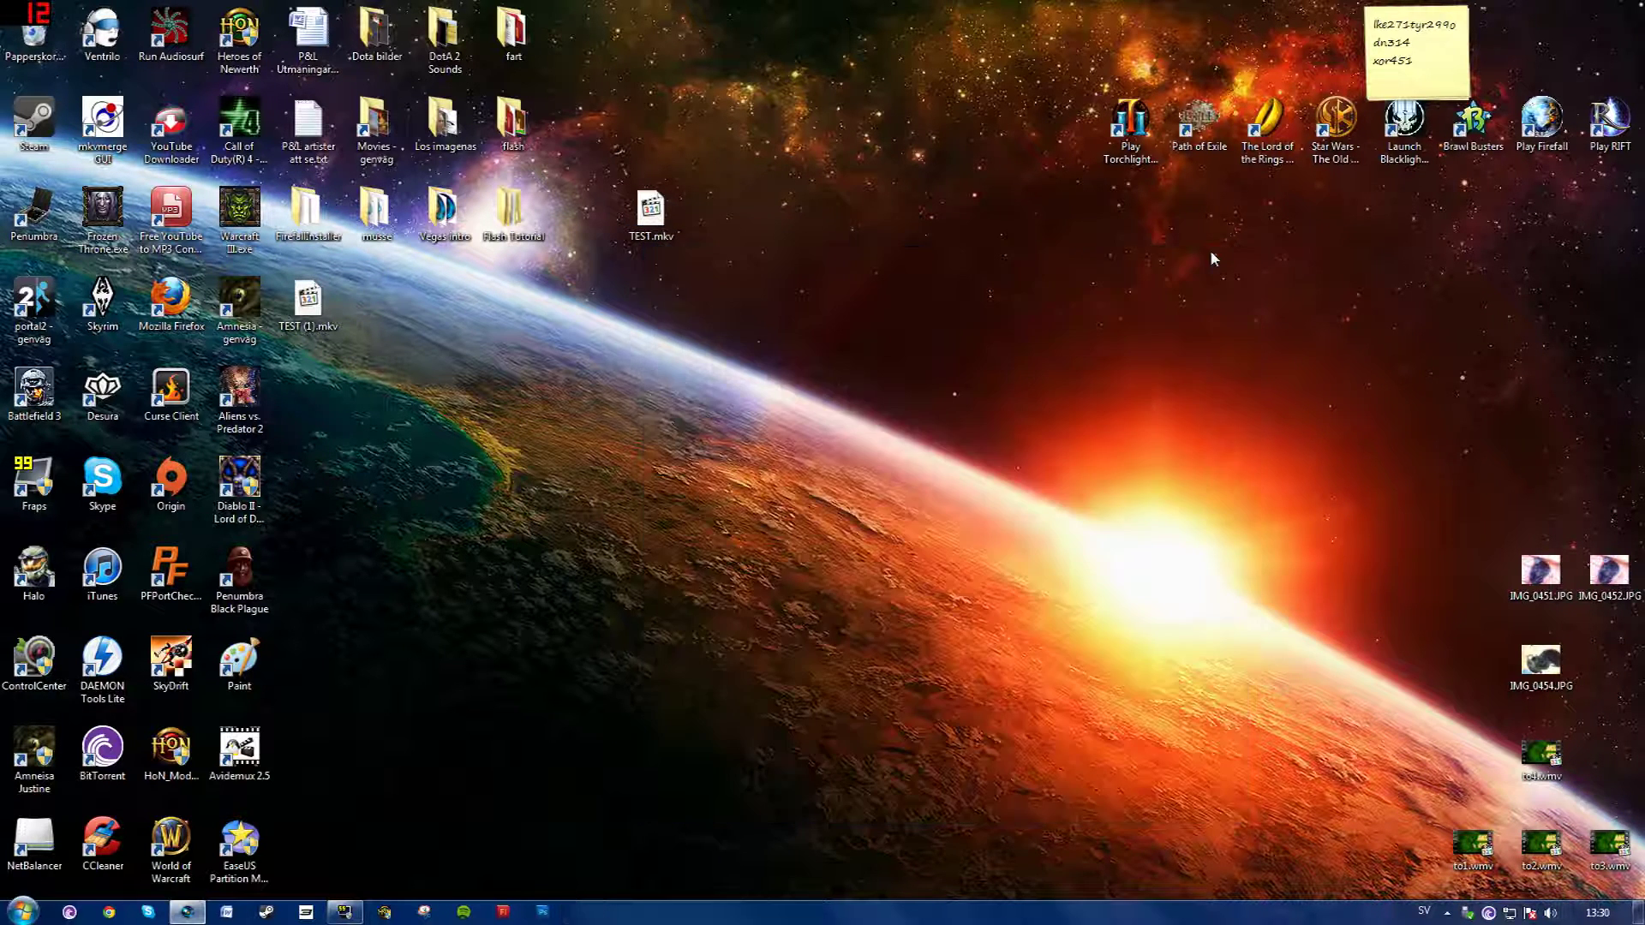
drag(319, 310, 733, 225)
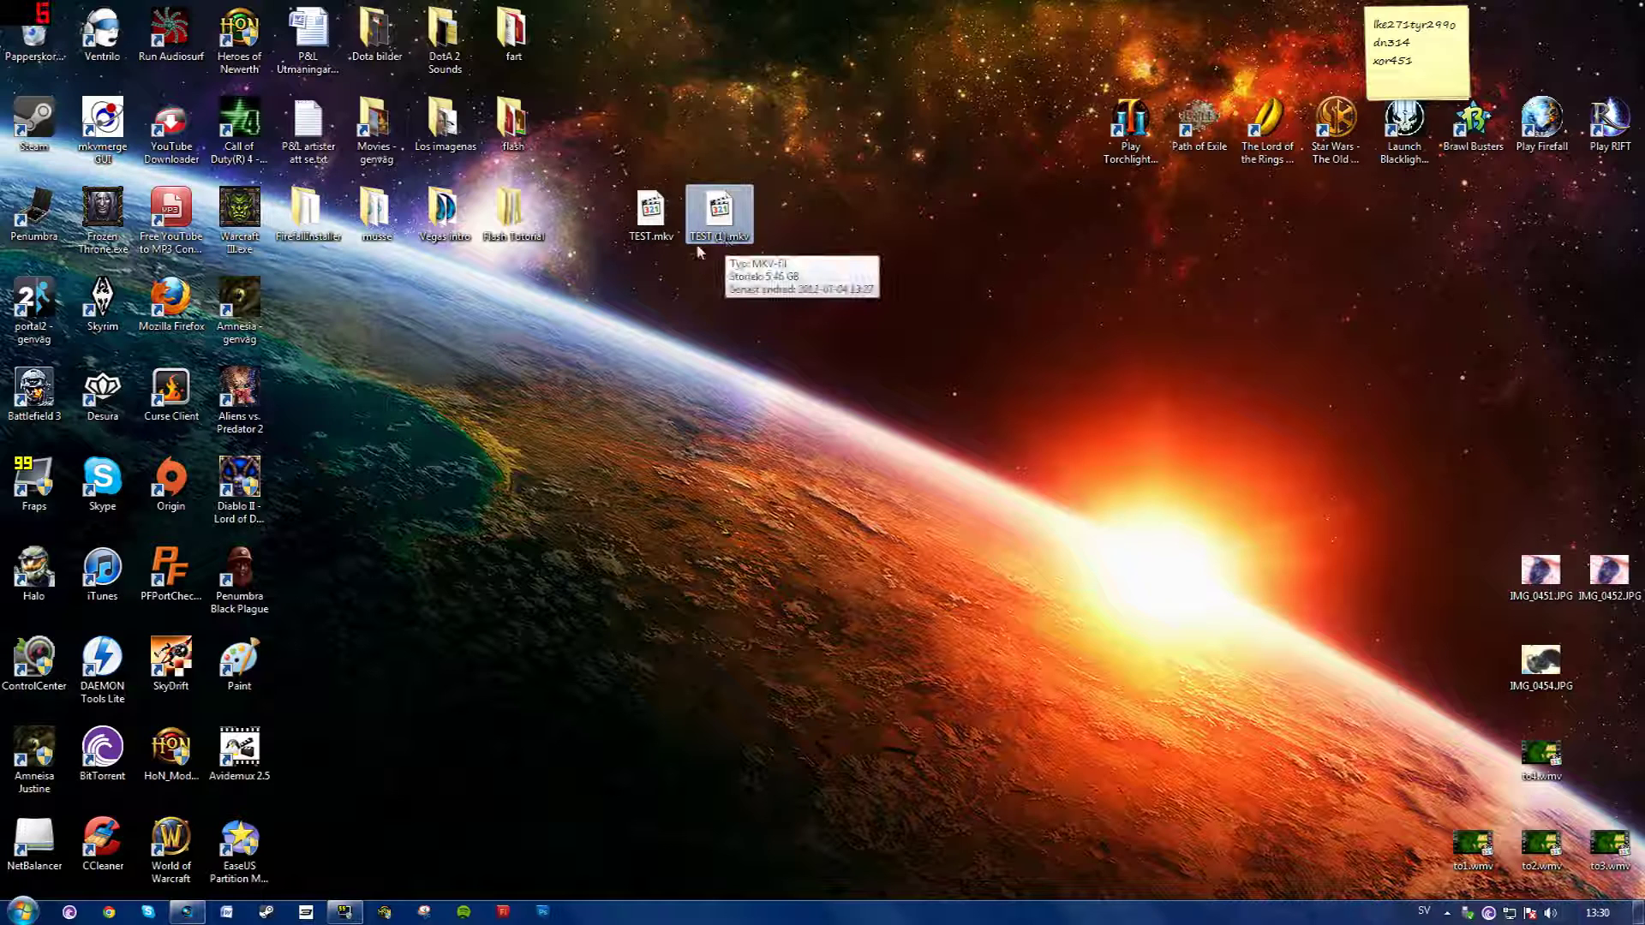
click(308, 912)
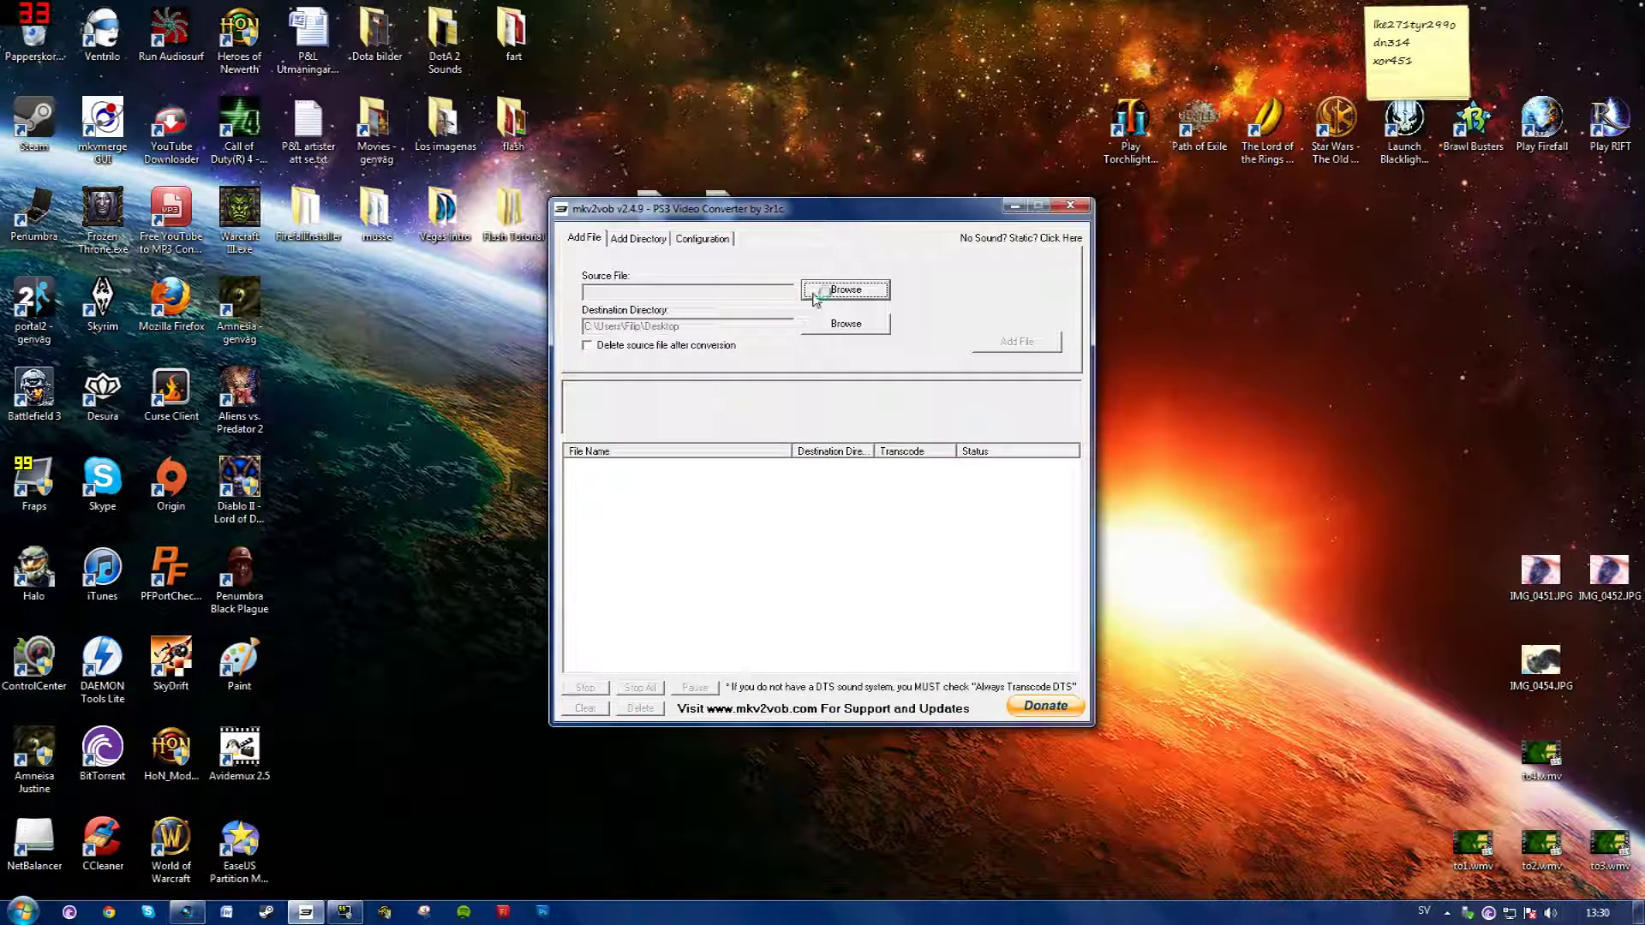
Add TEST (1).mkv as an mkv2vob conversion job
click(829, 296)
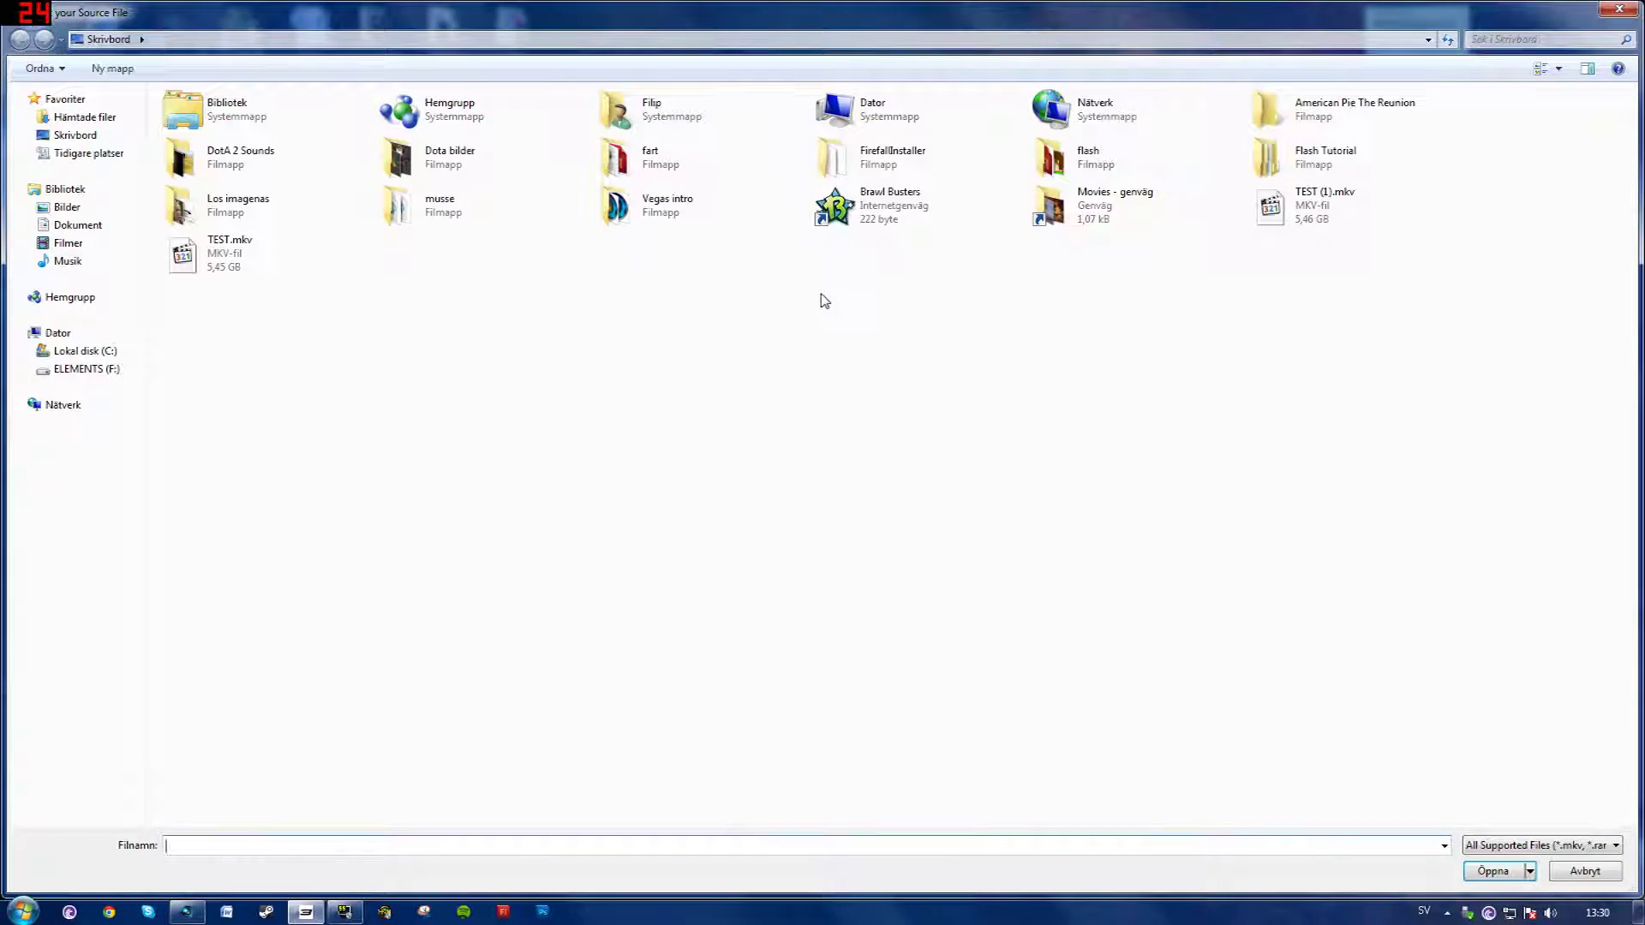
double_click(1277, 235)
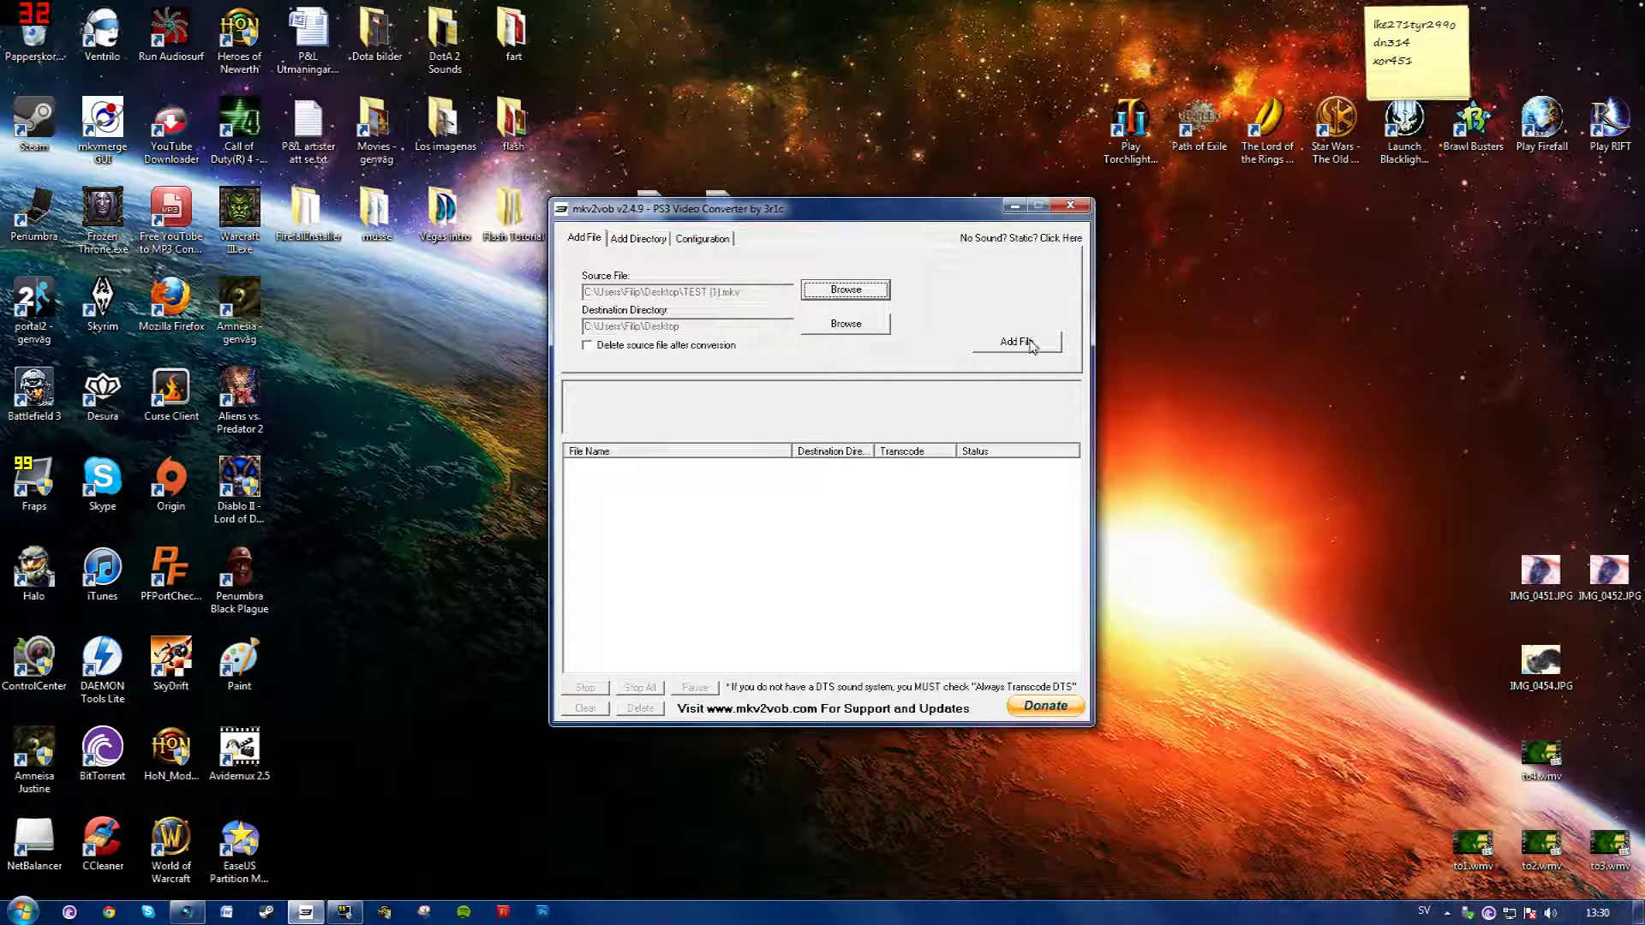
click(1033, 346)
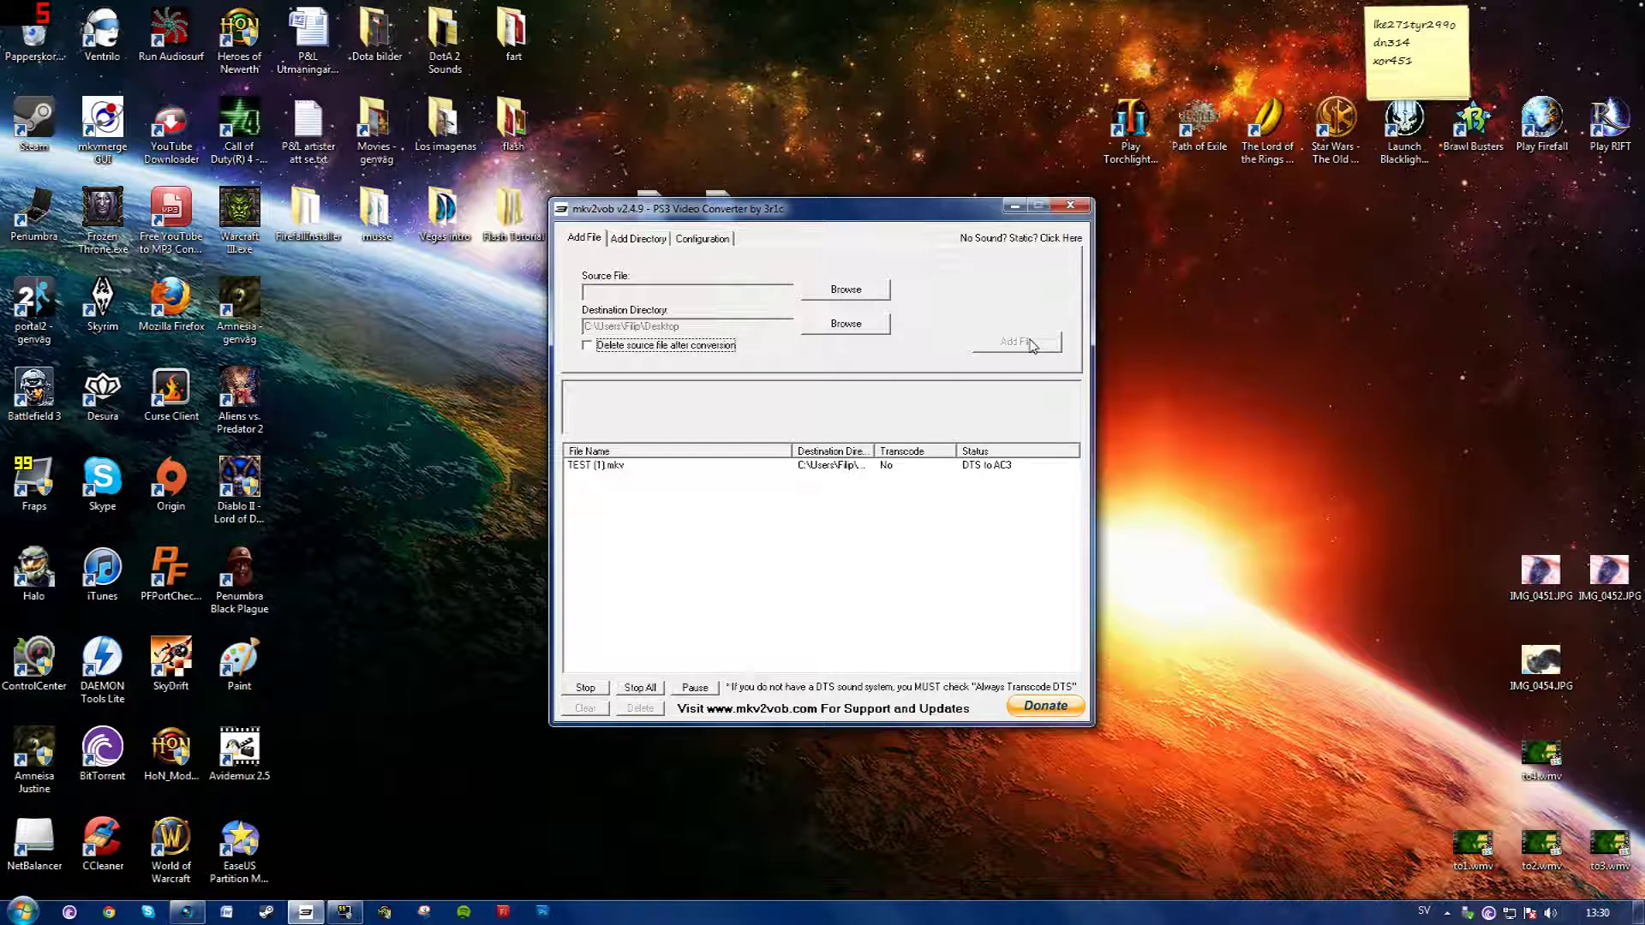